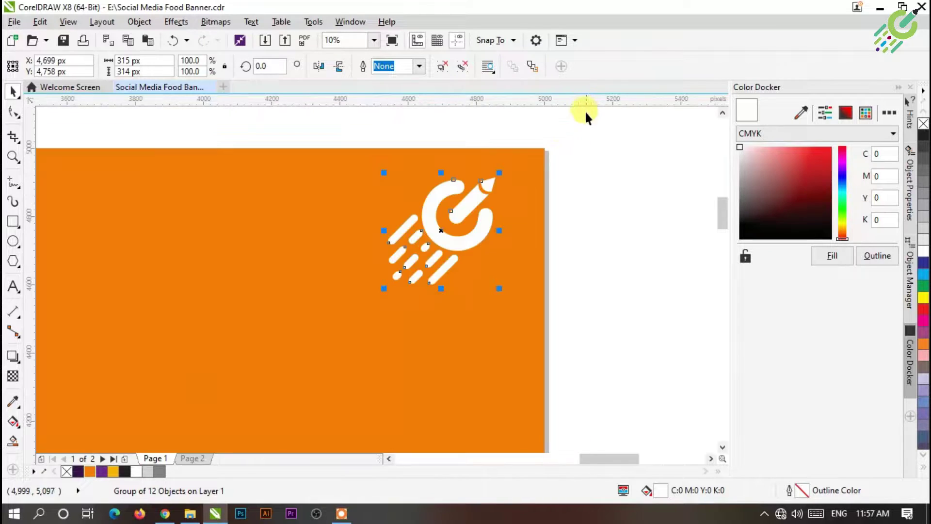
# - Move the white logo close to the upper-right corner of the orange panel, centred at about X 4,772 px, Y 4,772 px
pyautogui.scroll(-2, 506, 240)
pyautogui.moveTo(496, 212); pyautogui.dragTo(525, 207)
pyautogui.click(617, 242)
pyautogui.scroll(-3, 592, 220)
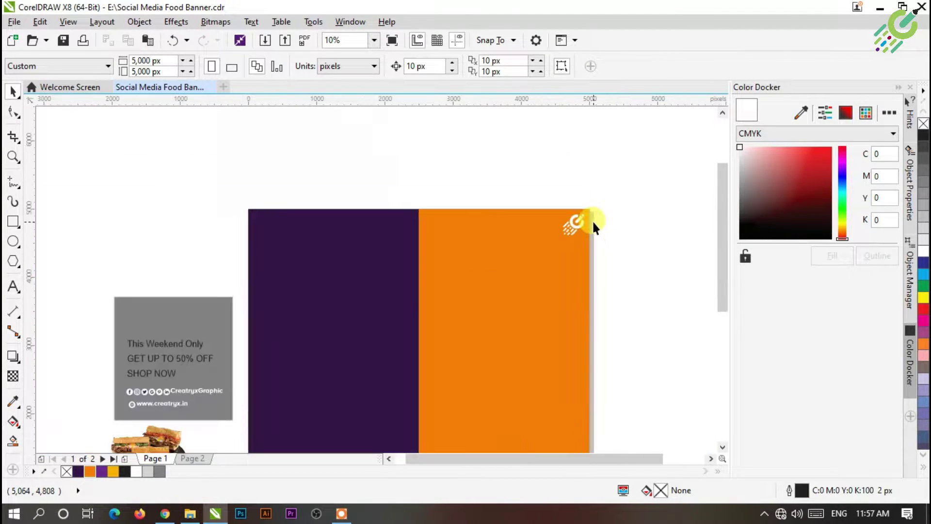
pyautogui.click(585, 223)
pyautogui.scroll(2, 589, 223)
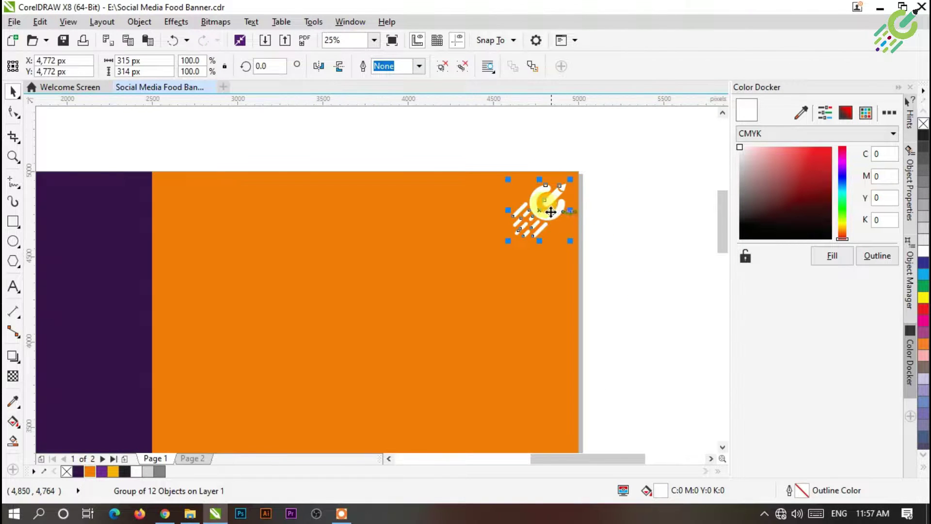
pyautogui.click(594, 218)
pyautogui.scroll(-3, 616, 182)
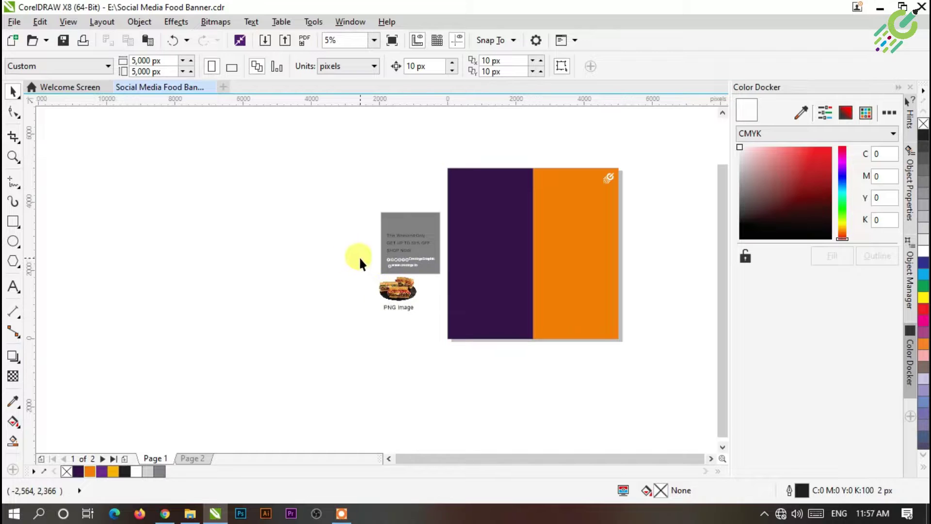
pyautogui.click(401, 259)
pyautogui.hotkey('ctrl', 'z')
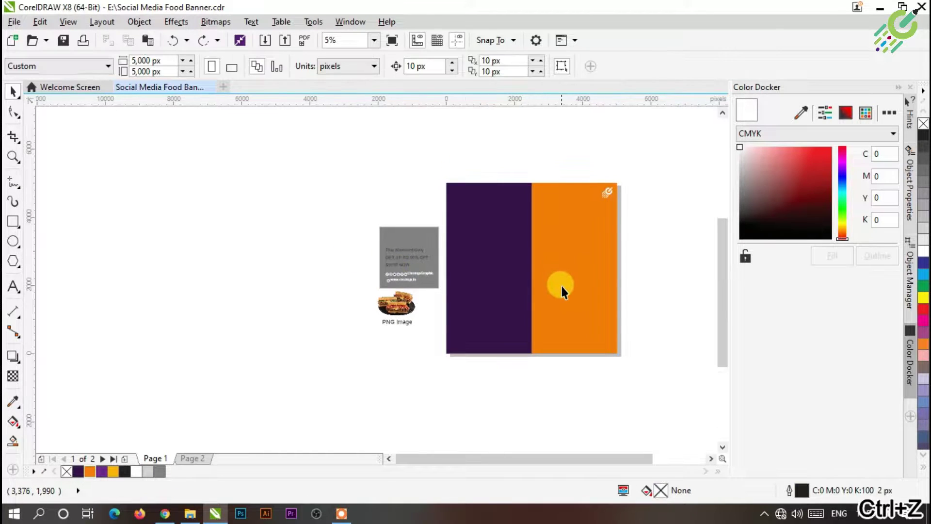
pyautogui.scroll(1, 562, 285)
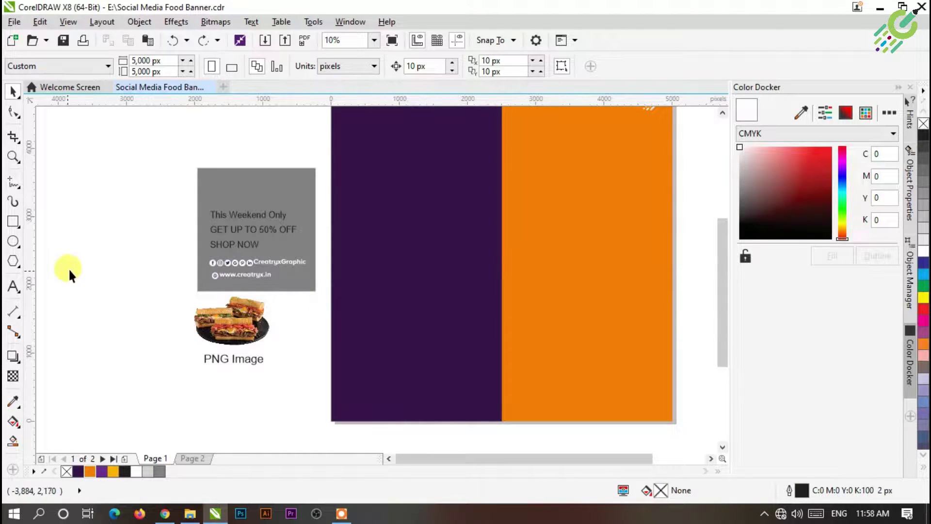
# - Move the social media row and the website address from the grey box to the lower part of the purple panel
pyautogui.moveTo(346, 282); pyautogui.dragTo(338, 274)
pyautogui.moveTo(152, 252); pyautogui.dragTo(321, 291)
pyautogui.moveTo(253, 276); pyautogui.dragTo(456, 384)
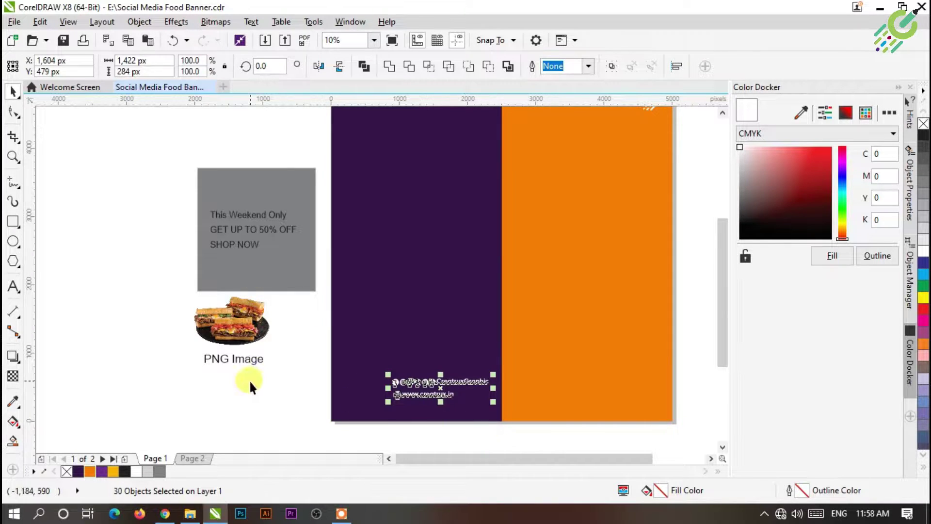
# - Group the social icons with the CreatryxGraphic handle and move the group to the lower-right corner of the orange panel
pyautogui.click(288, 410)
pyautogui.moveTo(534, 391); pyautogui.dragTo(534, 391)
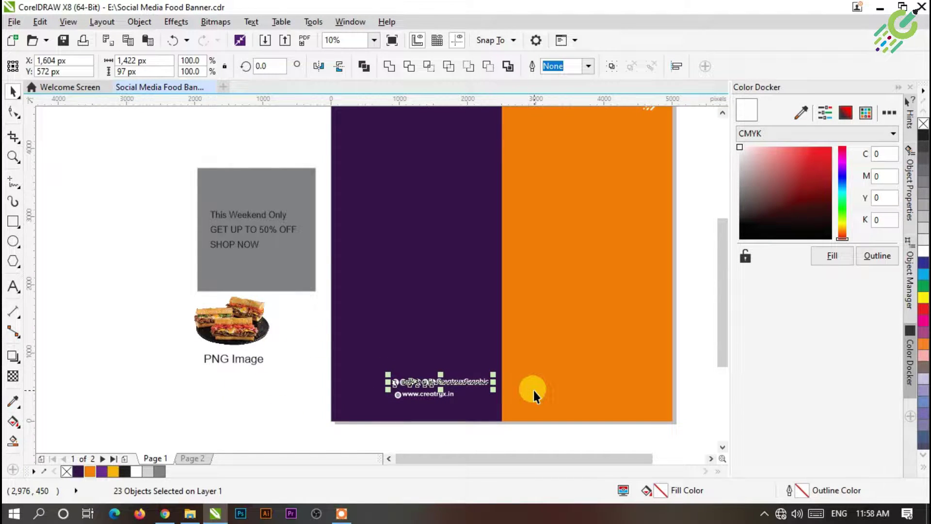
pyautogui.hotkey('ctrl', 'g')
pyautogui.moveTo(464, 386); pyautogui.dragTo(607, 406)
pyautogui.click(272, 400)
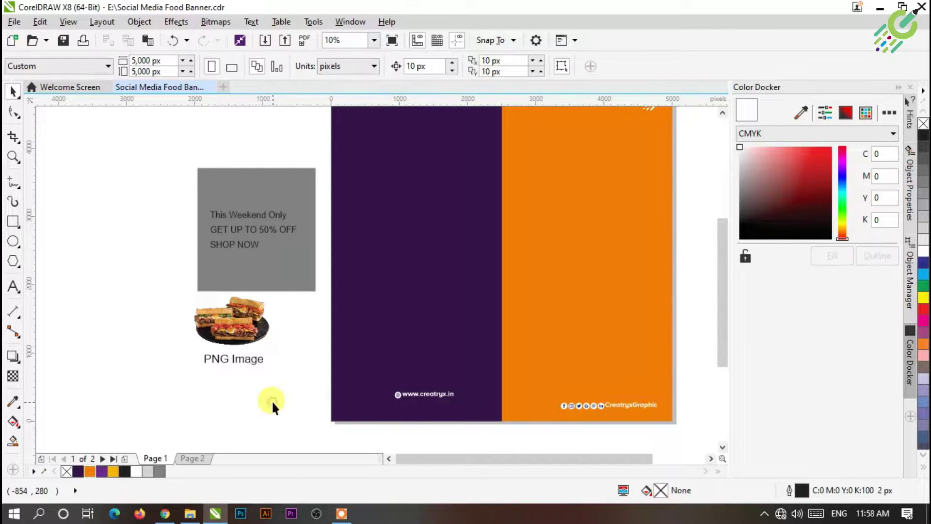
pyautogui.moveTo(691, 437); pyautogui.dragTo(507, 360)
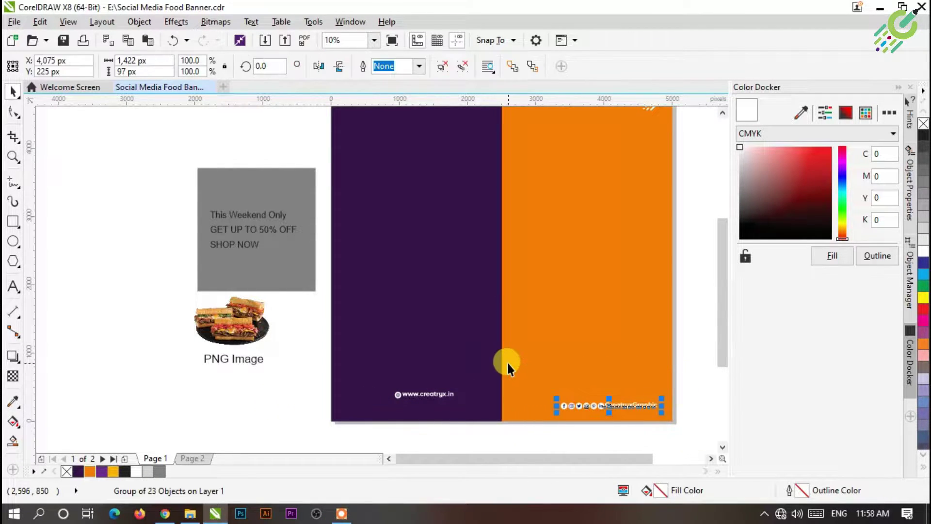
pyautogui.moveTo(284, 370); pyautogui.dragTo(560, 422)
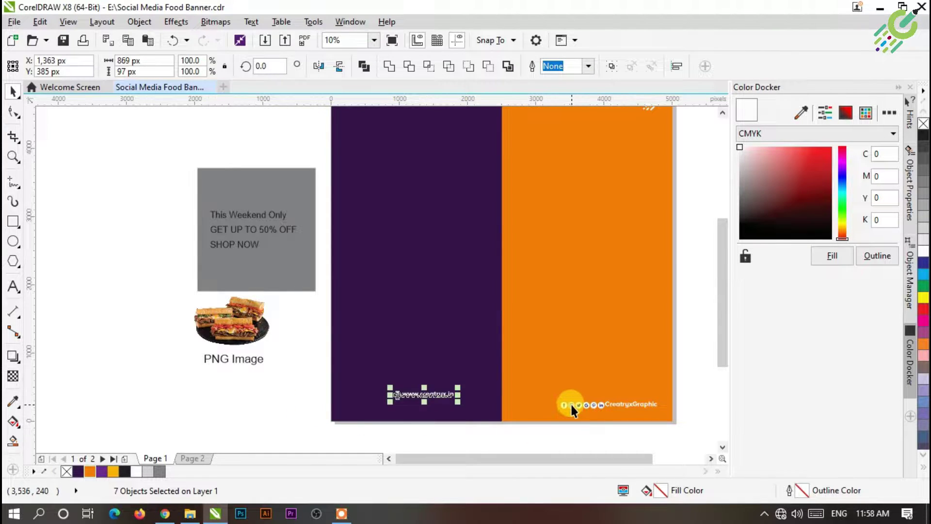
pyautogui.keyDown('shift'); pyautogui.click(572, 402); pyautogui.keyUp('shift')
pyautogui.click(418, 396)
pyautogui.click(418, 397)
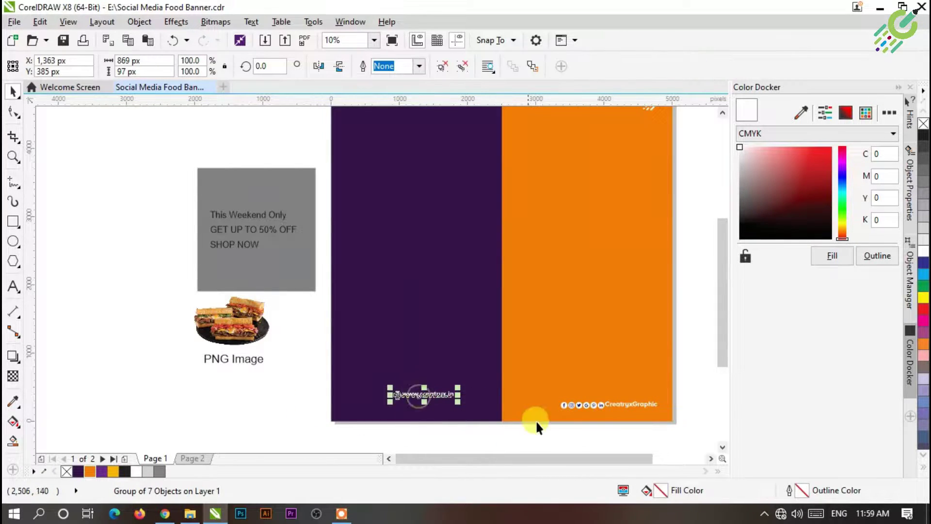
# - Align the website group level with the social media row and move it to the lower-left corner of the purple panel
pyautogui.keyDown('shift'); pyautogui.click(565, 406); pyautogui.keyUp('shift')
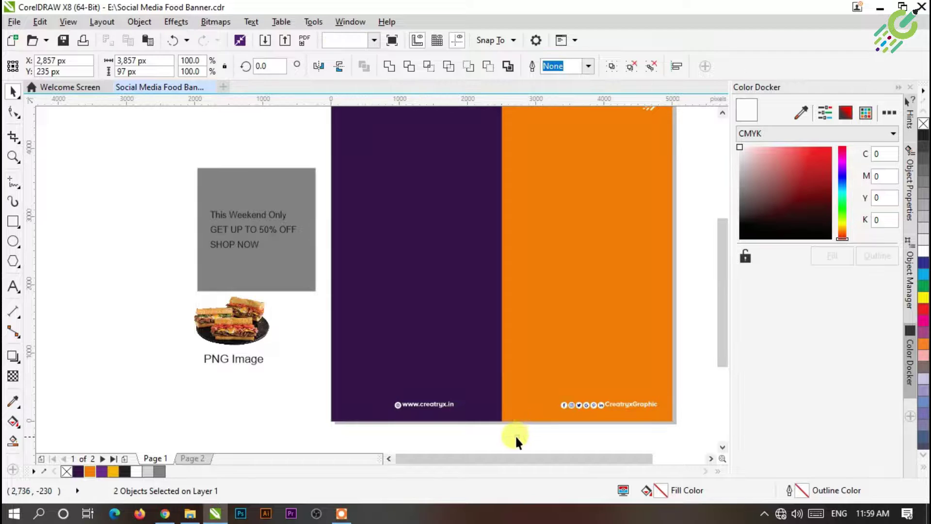
pyautogui.click(422, 405)
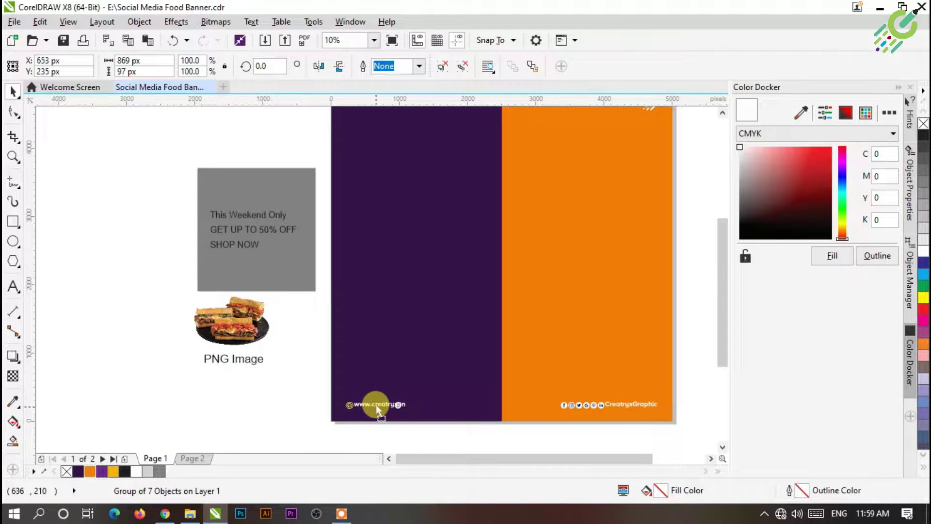
pyautogui.click(280, 412)
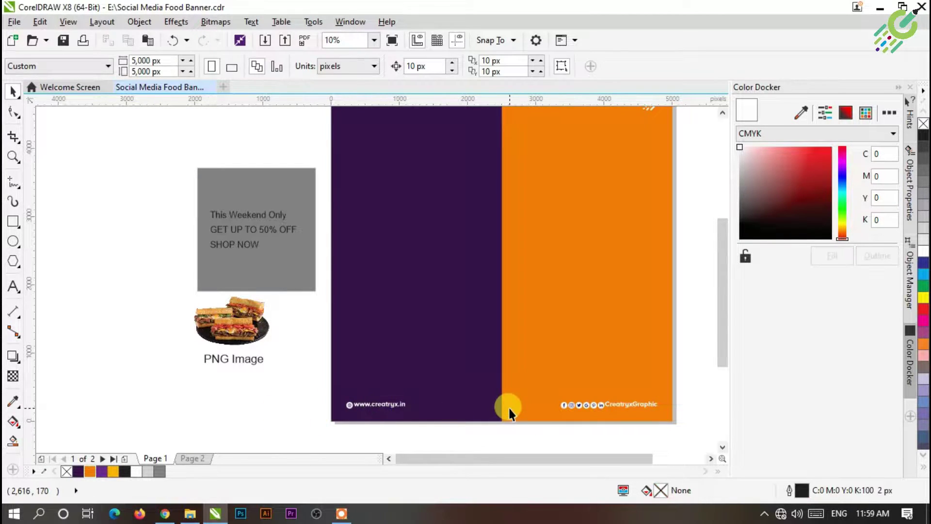
# - Draw a rectangle about 940 by 228 px across the panels' lower boundary and give it yellow #FDB300 fill and outline
pyautogui.click(14, 224)
pyautogui.scroll(3, 493, 411)
pyautogui.moveTo(375, 359); pyautogui.dragTo(535, 399)
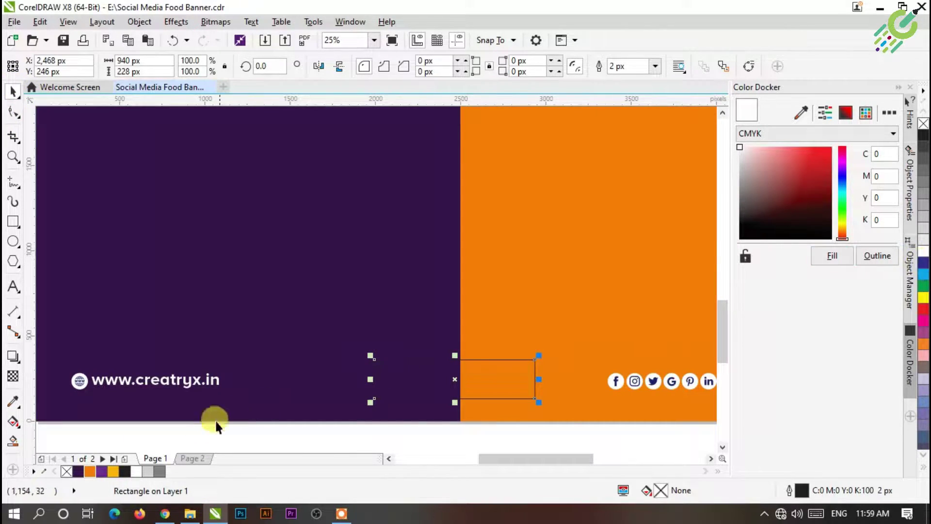
pyautogui.click(113, 471)
pyautogui.rightClick(113, 471)
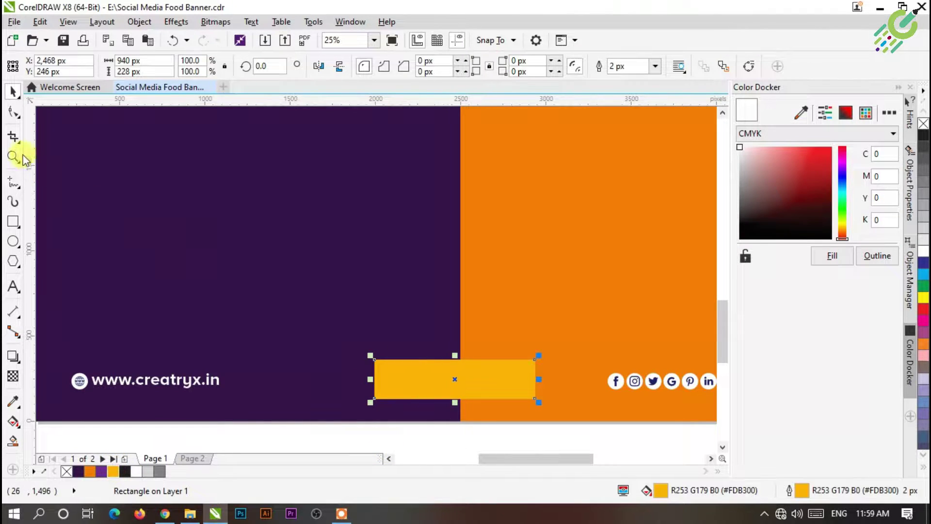
# - Round all corners of the yellow rectangle to about 114 px so it forms a pill shape
pyautogui.click(13, 112)
pyautogui.moveTo(374, 358); pyautogui.dragTo(394, 358)
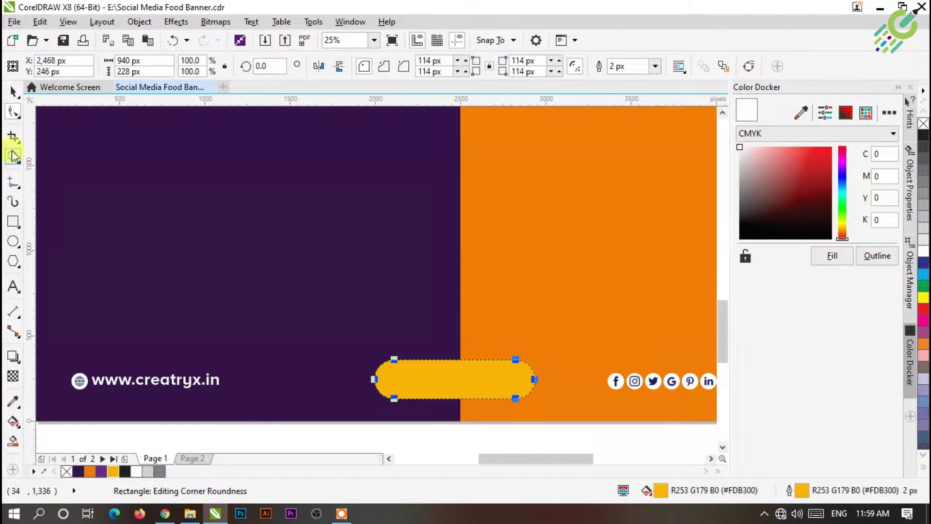
pyautogui.click(13, 92)
# - Centre the yellow pill on the page, then move it down to the footer and align it with the social media row
pyautogui.press('p')
pyautogui.scroll(-2, 338, 315)
pyautogui.moveTo(398, 190); pyautogui.dragTo(400, 340)
pyautogui.scroll(2, 399, 340)
pyautogui.keyDown('shift'); pyautogui.click(529, 347); pyautogui.keyUp('shift')
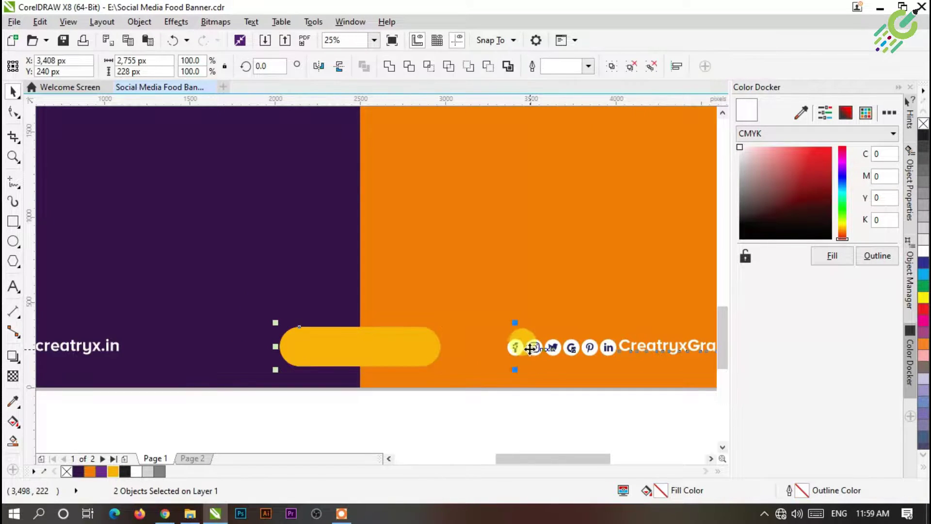
pyautogui.click(485, 430)
pyautogui.click(361, 353)
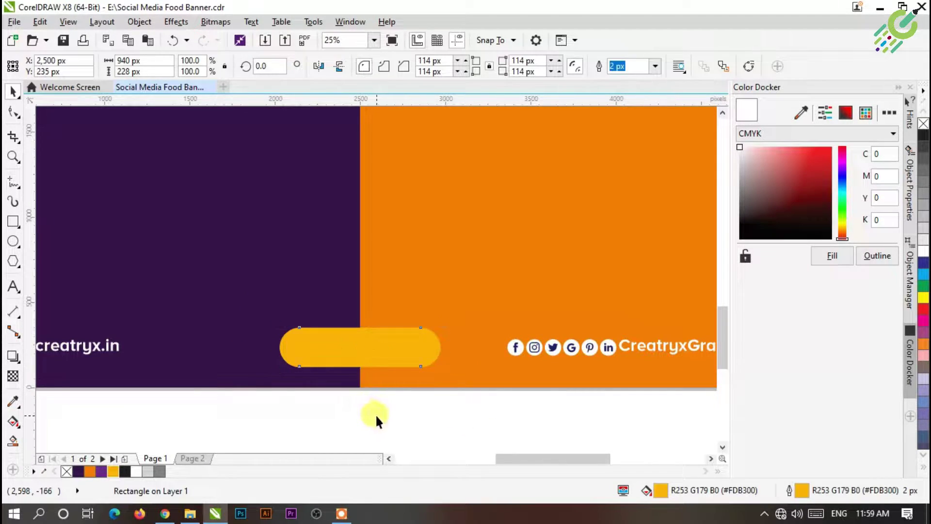
# - Duplicate the yellow pill scaled down to about 816 by 198 px around its centre and outline the copy in dark purple #34134A
pyautogui.scroll(2, 334, 367)
pyautogui.moveTo(209, 290); pyautogui.dragTo(219, 292)
pyautogui.rightClick(78, 471)
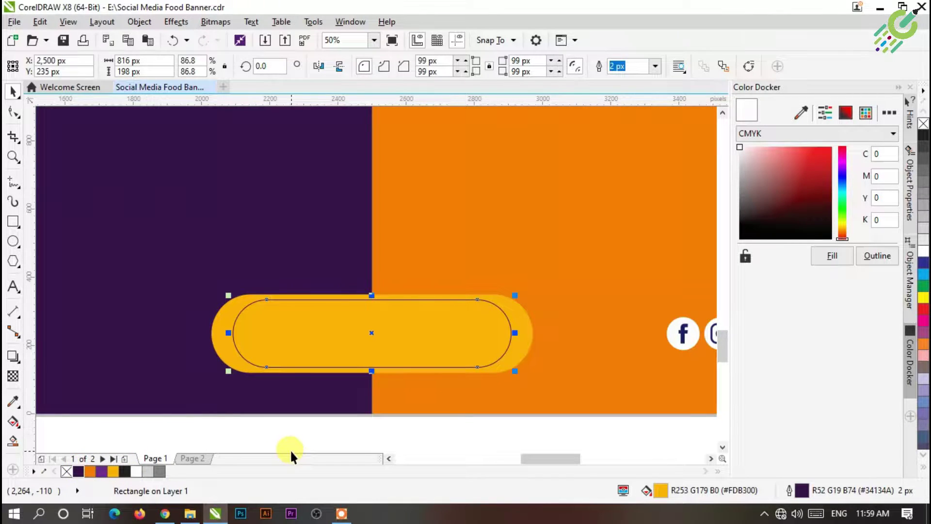
# - Widen the inner pill evenly from its centre to about 900 px
pyautogui.scroll(2, 508, 332)
pyautogui.moveTo(515, 333); pyautogui.dragTo(559, 328)
pyautogui.scroll(-2, 409, 316)
pyautogui.scroll(2, 231, 316)
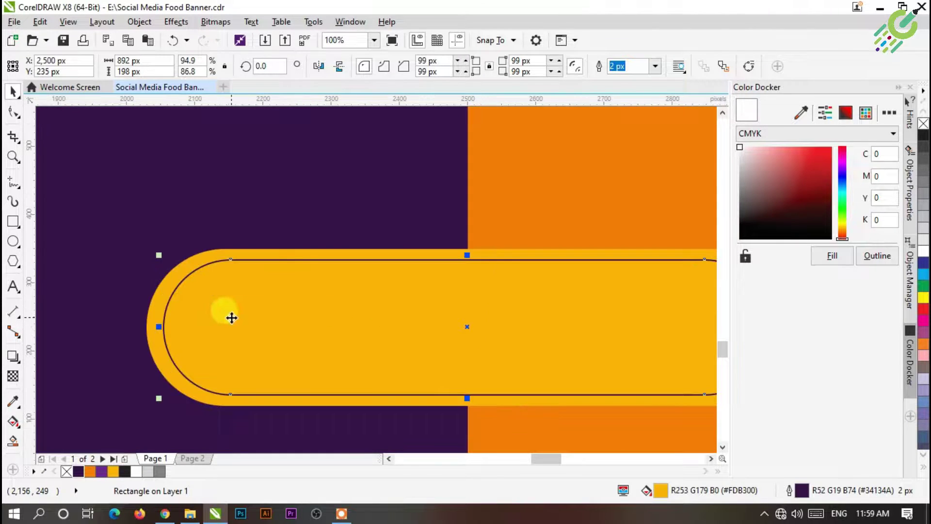
pyautogui.scroll(4, 142, 329)
pyautogui.moveTo(223, 319); pyautogui.dragTo(202, 311)
pyautogui.scroll(-4, 202, 312)
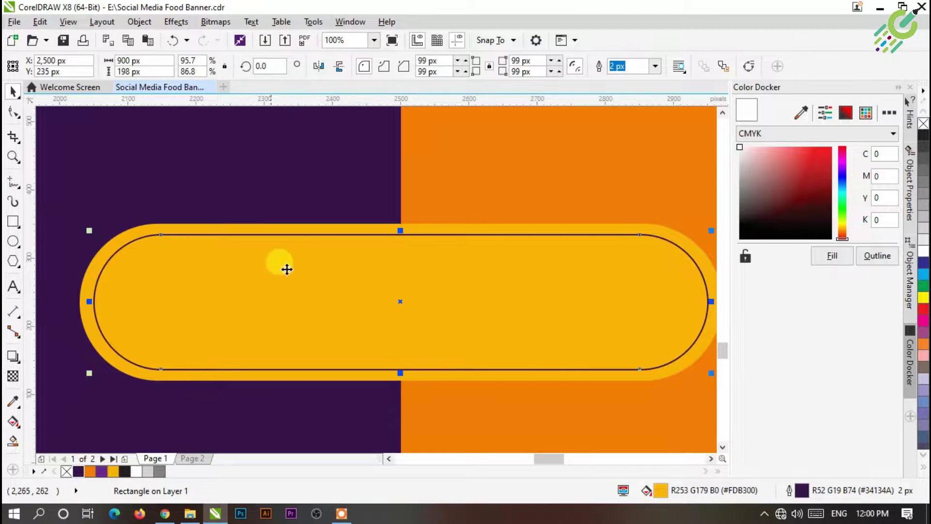
# - Convert the inner pill to curves and give it a 4 px dashed outline
pyautogui.click(657, 68)
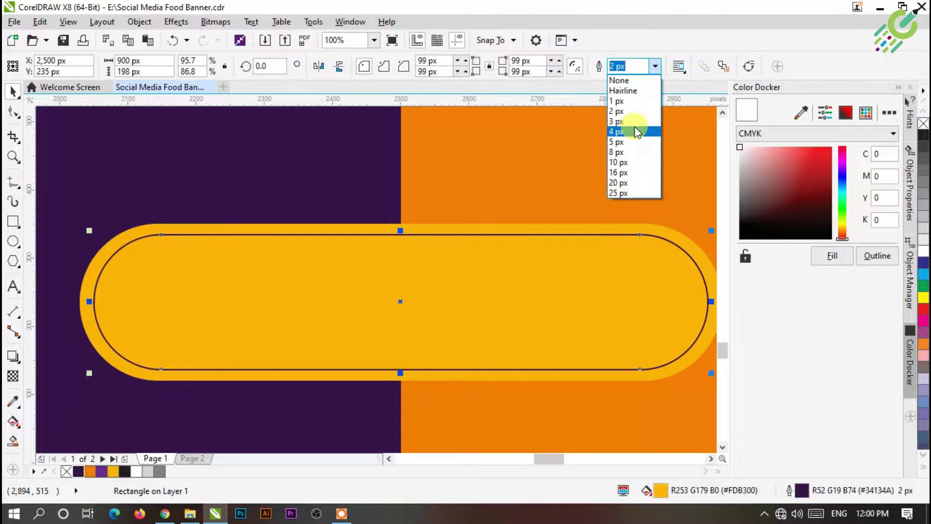
pyautogui.click(633, 125)
pyautogui.click(552, 67)
pyautogui.click(539, 175)
pyautogui.scroll(-2, 441, 195)
# - Set the width of the inner pill's dashed outline to 8 px
pyautogui.click(436, 222)
pyautogui.click(446, 66)
pyautogui.click(424, 144)
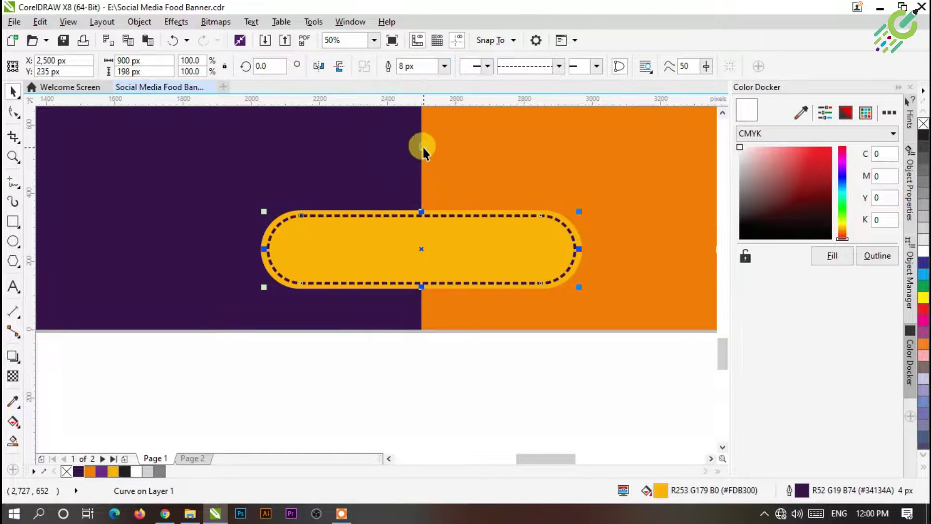
pyautogui.click(460, 367)
pyautogui.scroll(-1, 447, 224)
pyautogui.scroll(1, 427, 255)
pyautogui.scroll(-2, 371, 261)
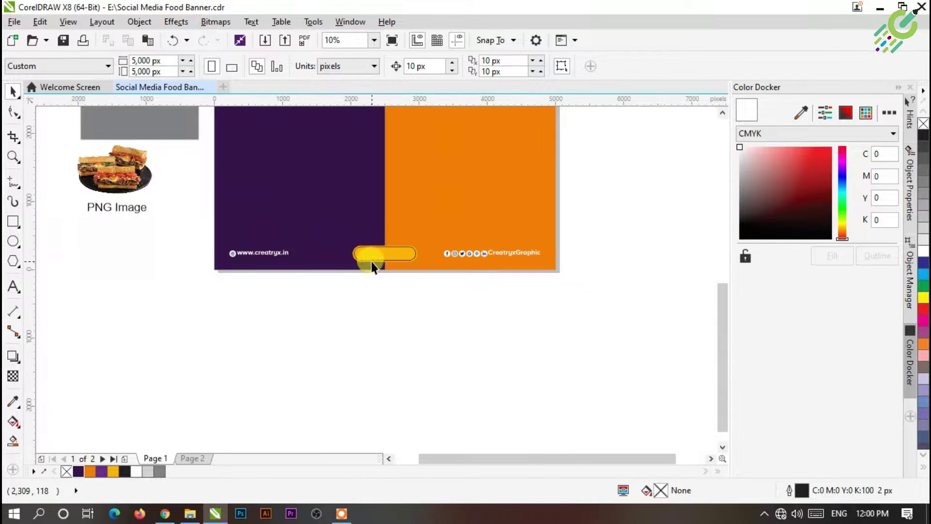
# - Cut the SHOP NOW line out of the promotional text block on the grey box
pyautogui.scroll(-1, 189, 145)
pyautogui.click(147, 118)
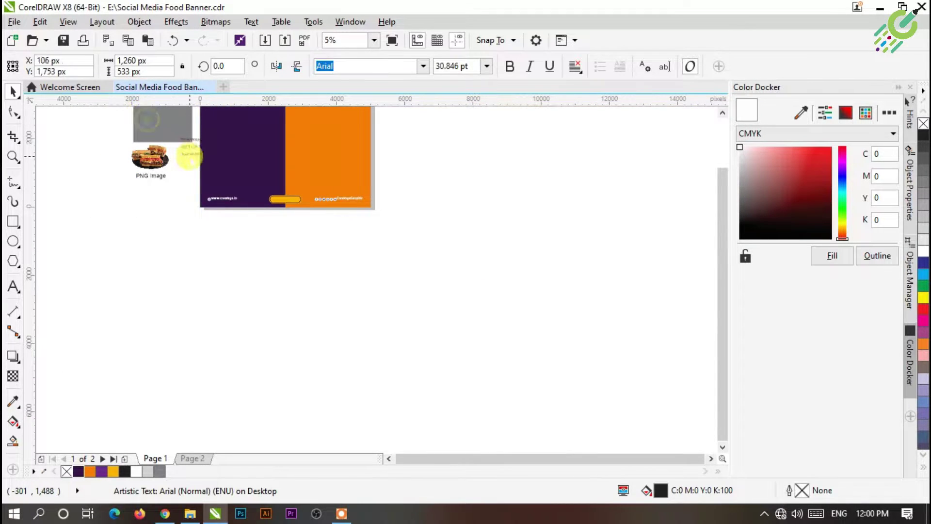
pyautogui.scroll(2, 146, 121)
pyautogui.doubleClick(145, 153)
pyautogui.moveTo(159, 157); pyautogui.dragTo(110, 155)
pyautogui.hotkey('ctrl', 'x')
# - Paste SHOP NOW as a separate text object and move it onto the yellow pill button
pyautogui.scroll(-2, 353, 197)
pyautogui.scroll(2, 357, 149)
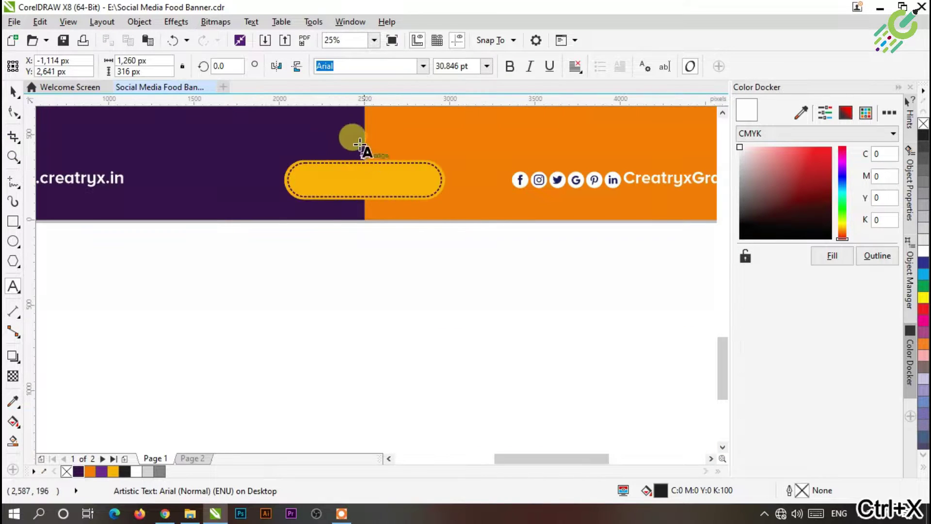
pyautogui.hotkey('ctrl', 'v')
pyautogui.click(13, 91)
pyautogui.moveTo(364, 121); pyautogui.dragTo(346, 187)
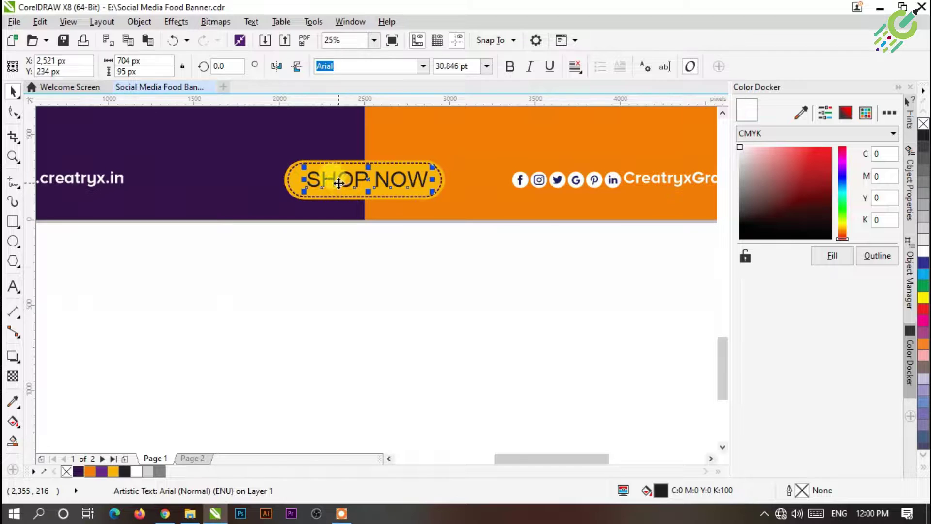
# - Centre the SHOP NOW text on the pill button
pyautogui.scroll(1, 345, 185)
pyautogui.keyDown('shift'); pyautogui.click(249, 183); pyautogui.keyUp('shift')
pyautogui.press('e')
pyautogui.click(448, 308)
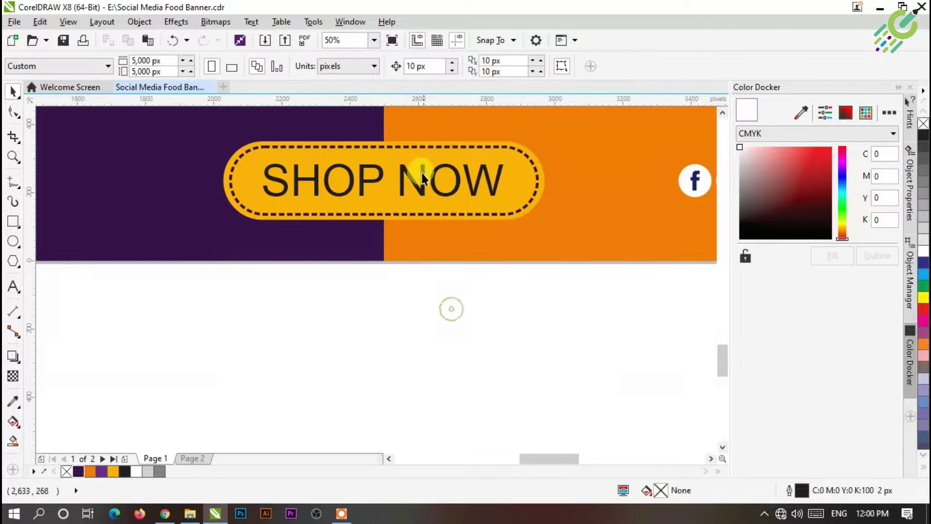
# - Change the font of the SHOP NOW text to UniSansHeavy
pyautogui.click(415, 174)
pyautogui.click(480, 312)
pyautogui.click(488, 182)
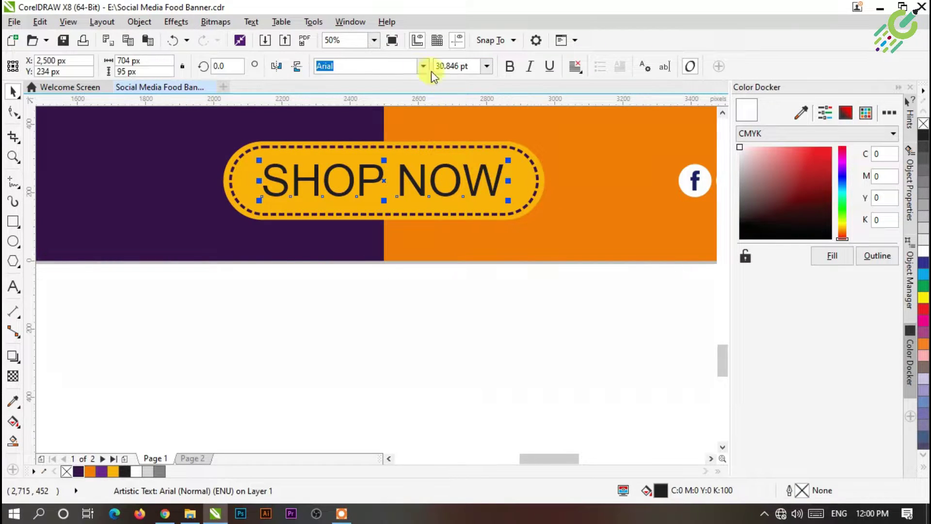
pyautogui.click(423, 66)
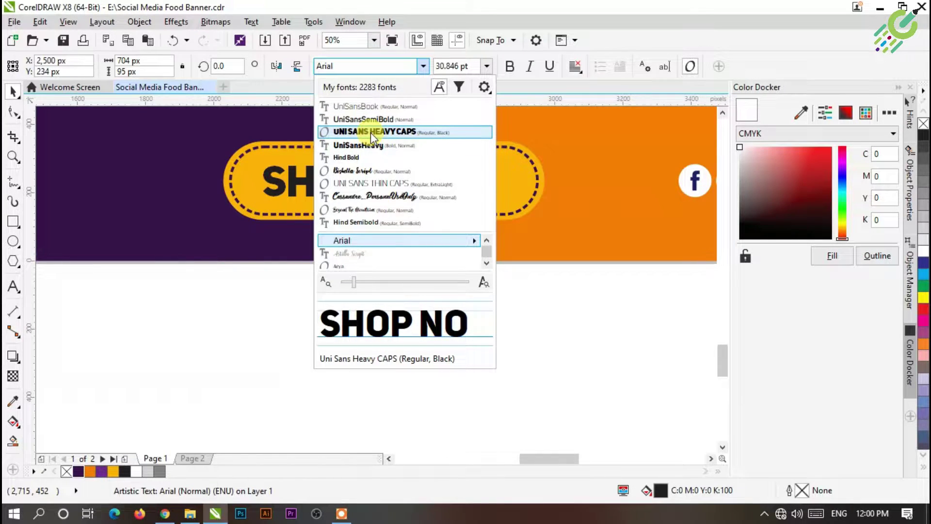
pyautogui.click(370, 145)
# - Recentre the SHOP NOW text horizontally on the pill button and fill it with white
pyautogui.keyDown('shift'); pyautogui.click(505, 186); pyautogui.keyUp('shift')
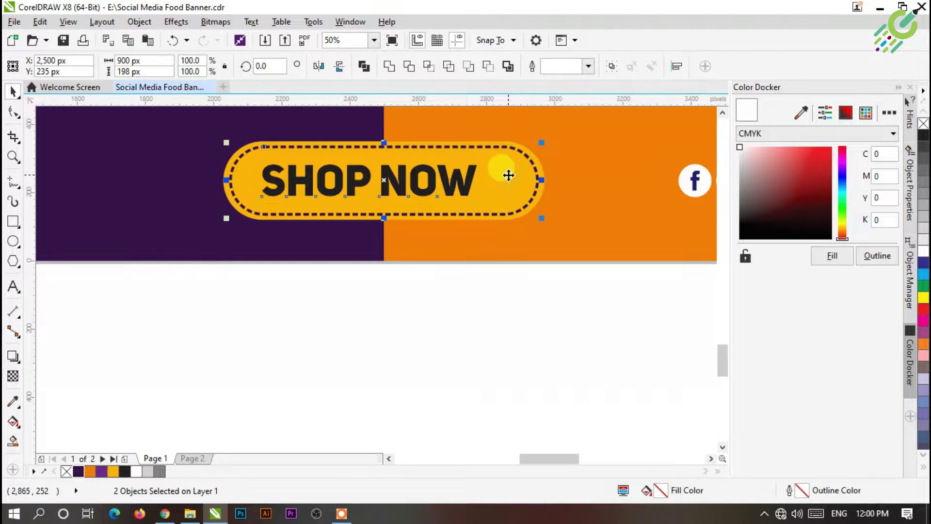
pyautogui.press('c')
pyautogui.click(485, 277)
pyautogui.click(409, 182)
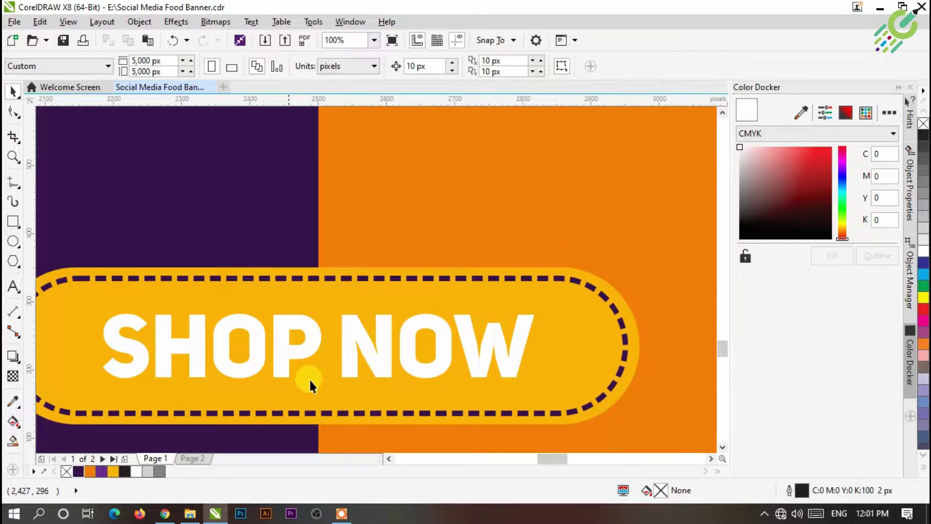
pyautogui.scroll(-2, 324, 335)
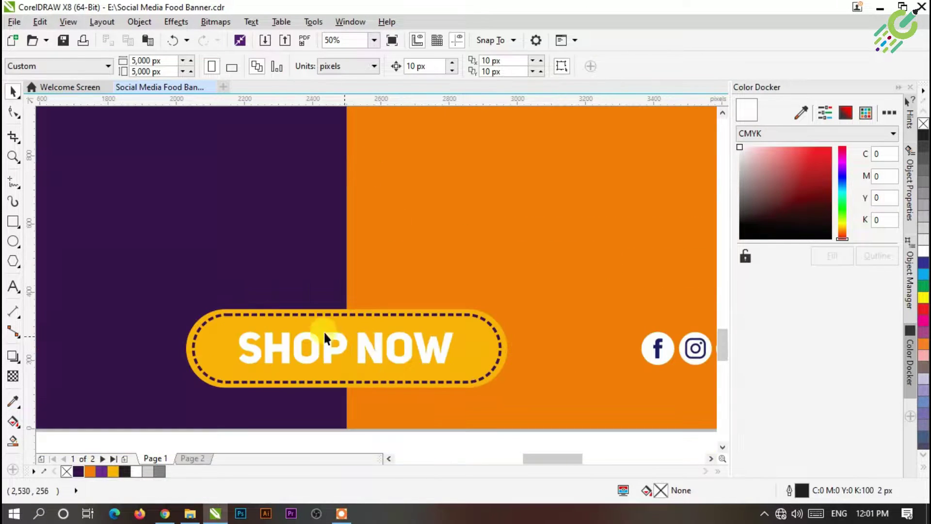
# - Scale the SHOP NOW text to about 565 by 84 px around its centre and fill it with dark purple #34134A
pyautogui.click(367, 344)
pyautogui.scroll(2, 385, 374)
pyautogui.moveTo(512, 292); pyautogui.dragTo(512, 291)
pyautogui.scroll(-4, 270, 359)
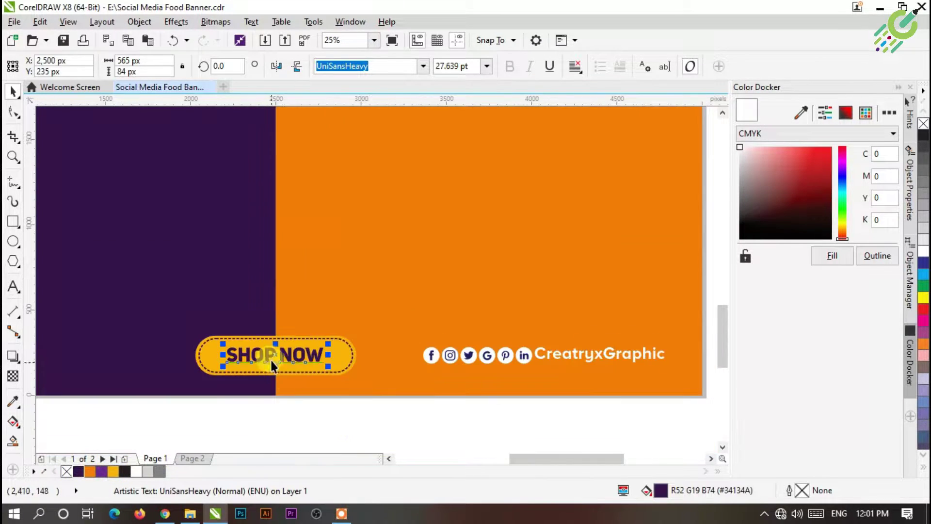
# - Move the sandwich PNG image from beside the page onto the banner and enlarge it across the purple and orange halves
pyautogui.press('Escape')
pyautogui.scroll(-3, 344, 268)
pyautogui.scroll(-1, 344, 268)
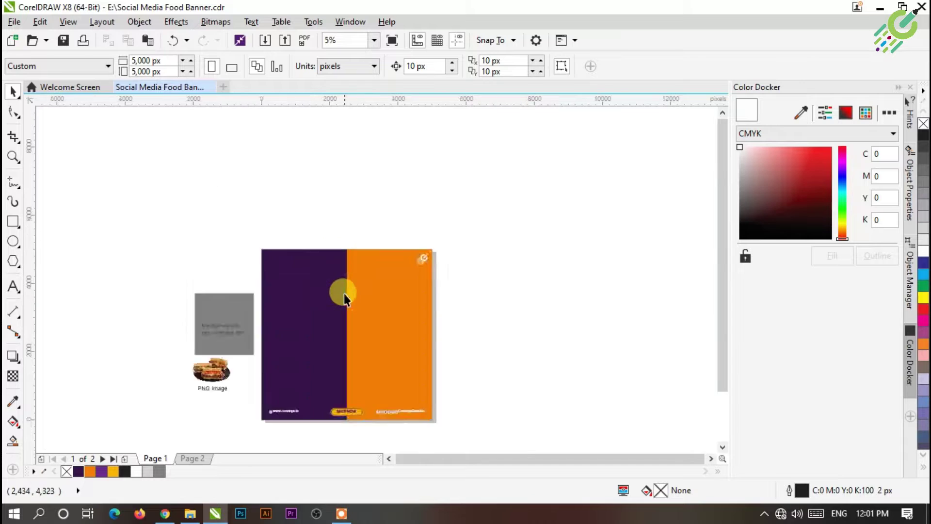
pyautogui.scroll(1, 345, 283)
pyautogui.click(86, 390)
pyautogui.moveTo(86, 390); pyautogui.dragTo(500, 397)
pyautogui.scroll(-2, 424, 429)
pyautogui.moveTo(391, 288); pyautogui.dragTo(394, 326)
pyautogui.click(606, 286)
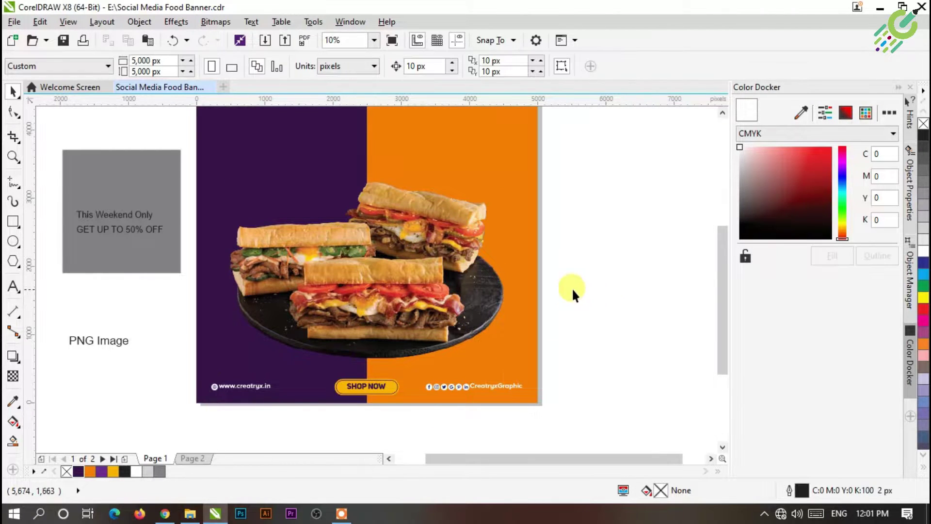
# - Enlarge the sandwich image slightly to about 4,188 by 2,701 px, keeping it centred horizontally on the page
pyautogui.click(389, 298)
pyautogui.moveTo(508, 362); pyautogui.dragTo(514, 369)
pyautogui.click(591, 328)
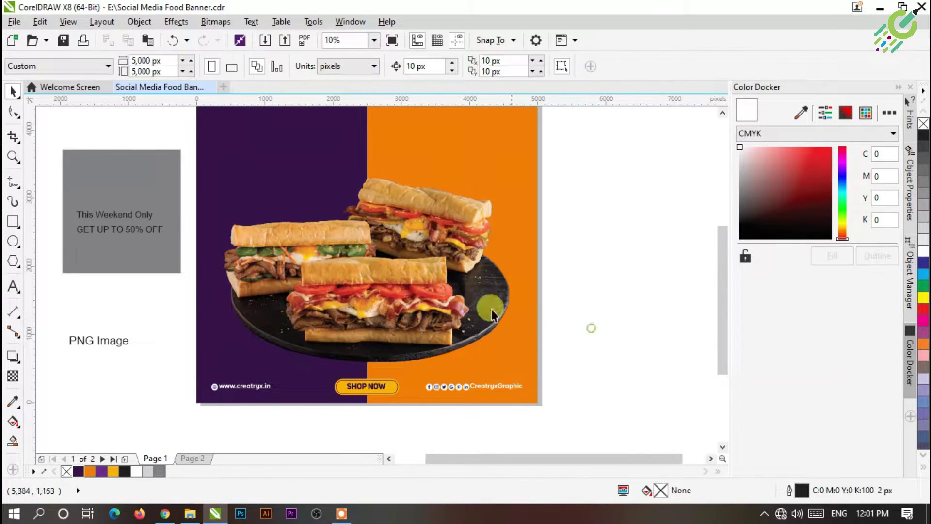
pyautogui.click(380, 252)
pyautogui.click(615, 290)
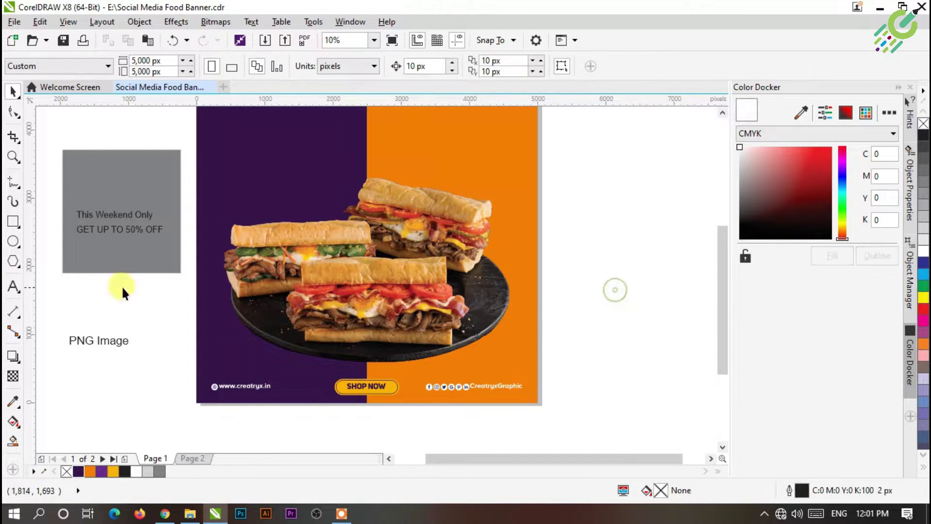
# - Draw a curve about 383 by 960 px with the Pen tool, following the plate's outer edge on the orange half
pyautogui.click(20, 186)
pyautogui.click(49, 210)
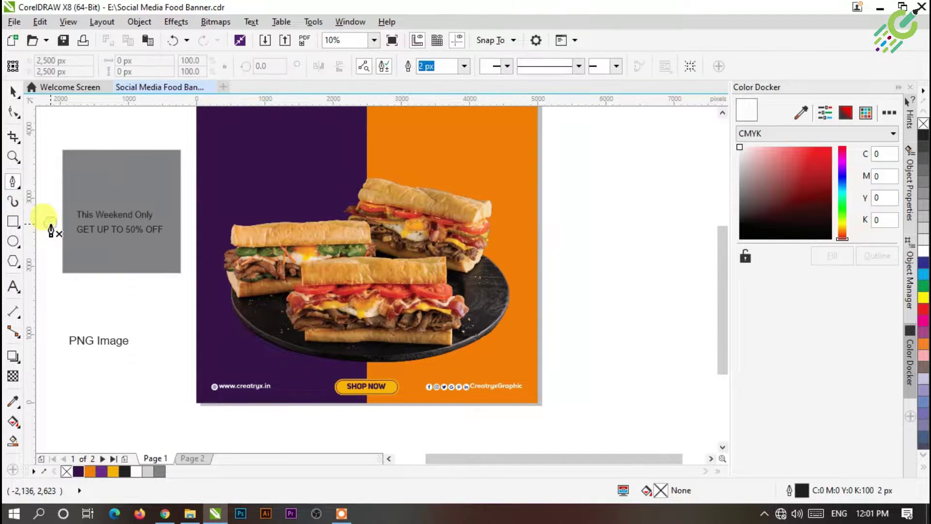
pyautogui.click(488, 252)
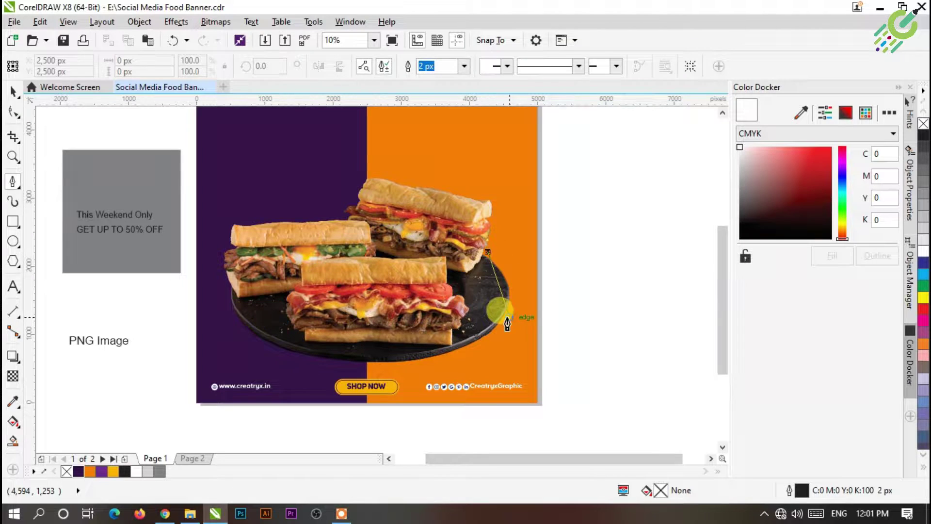
pyautogui.moveTo(509, 316); pyautogui.dragTo(495, 341)
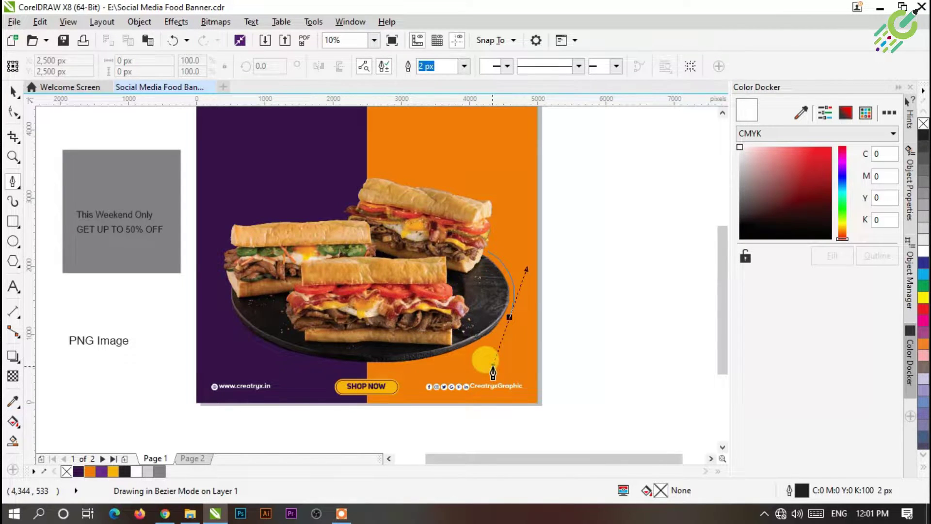
pyautogui.moveTo(493, 372); pyautogui.dragTo(482, 358)
pyautogui.scroll(2, 538, 281)
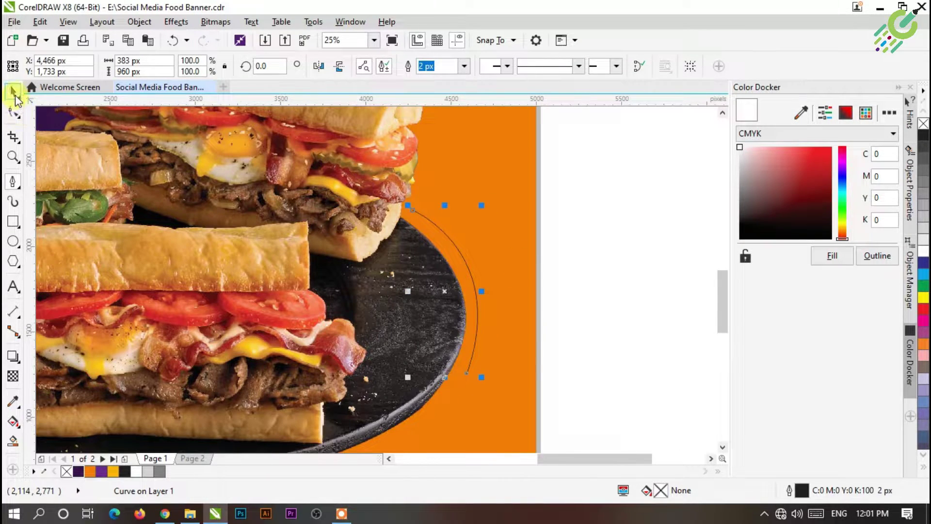
# - Set the new curve's outline to 20 px wide and colour it white
pyautogui.click(15, 96)
pyautogui.click(446, 67)
pyautogui.click(414, 140)
pyautogui.click(446, 66)
pyautogui.click(417, 175)
pyautogui.click(444, 66)
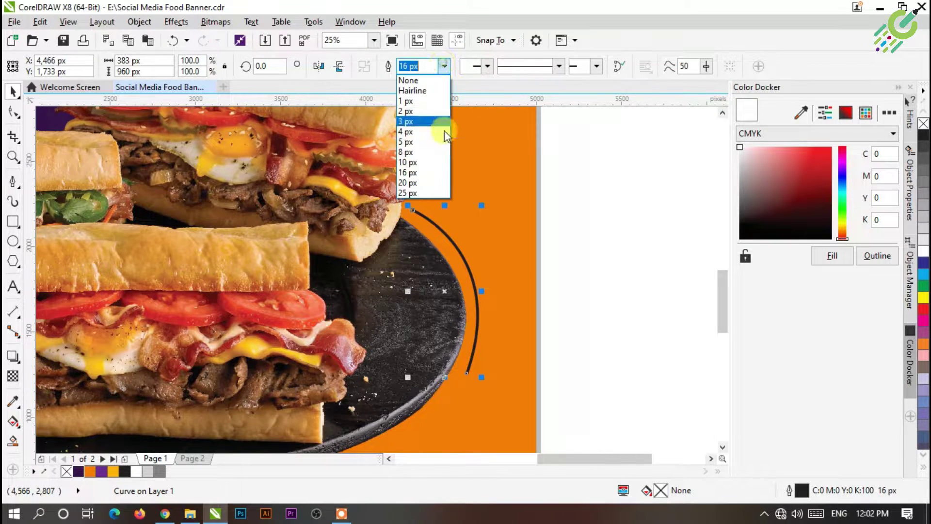
pyautogui.click(417, 183)
pyautogui.rightClick(923, 252)
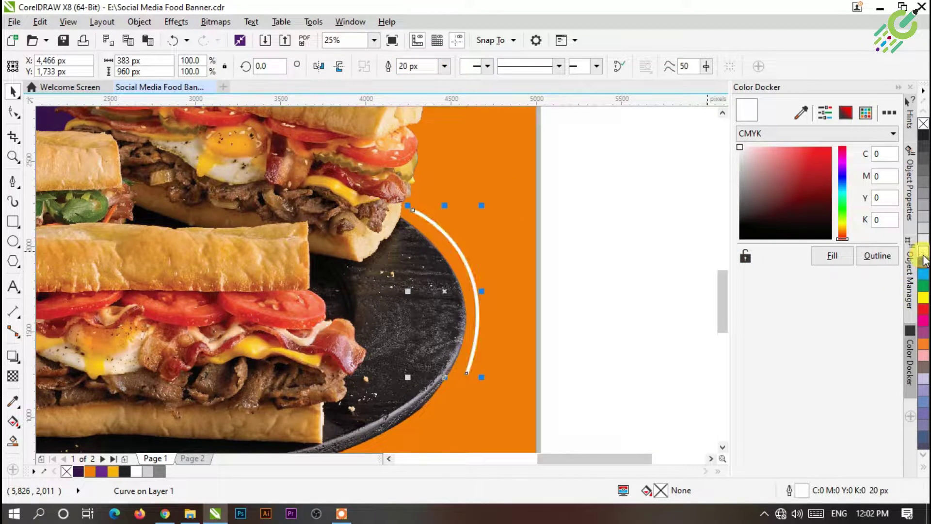
pyautogui.click(583, 306)
pyautogui.click(434, 231)
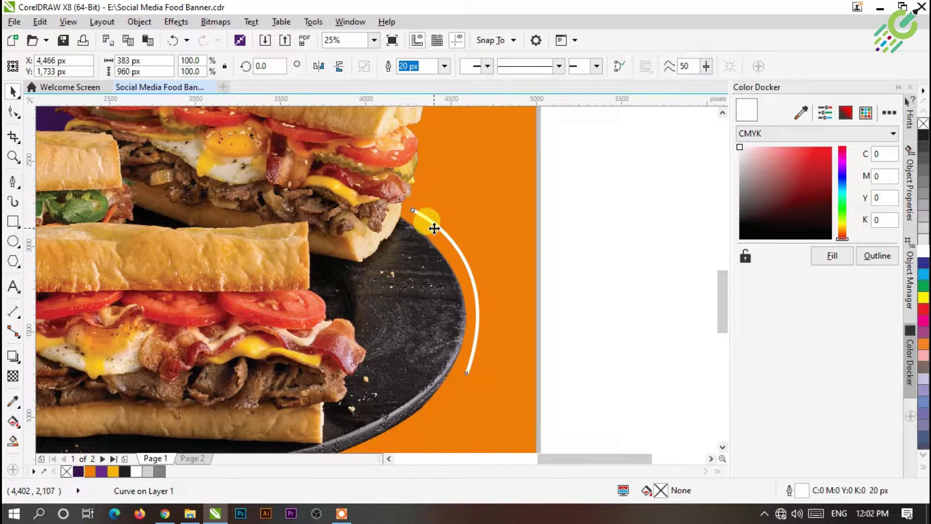
pyautogui.click(608, 332)
# - Draw a shorter curve about 263 by 684 px outside the first arc with the Pen tool and give it a 20 px white outline
pyautogui.click(13, 182)
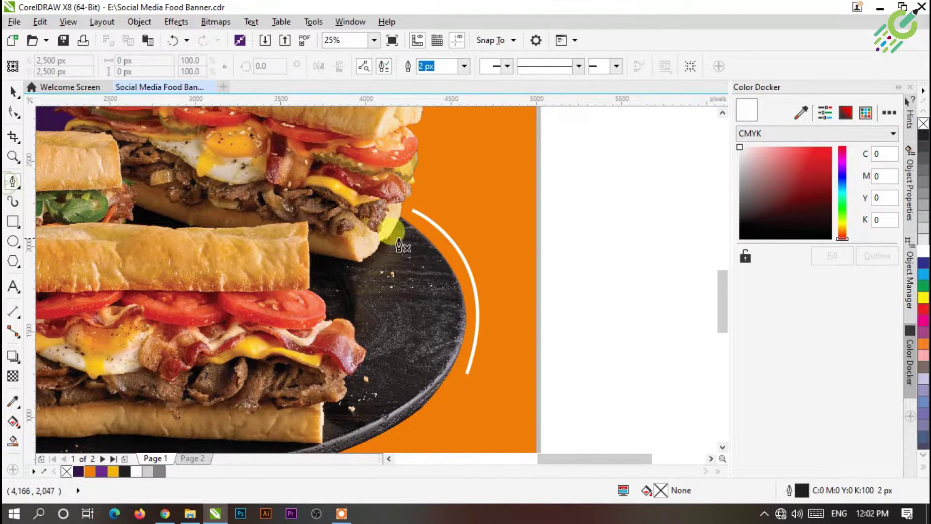
pyautogui.click(446, 219)
pyautogui.moveTo(487, 332); pyautogui.dragTo(474, 401)
pyautogui.press('Return')
pyautogui.click(464, 66)
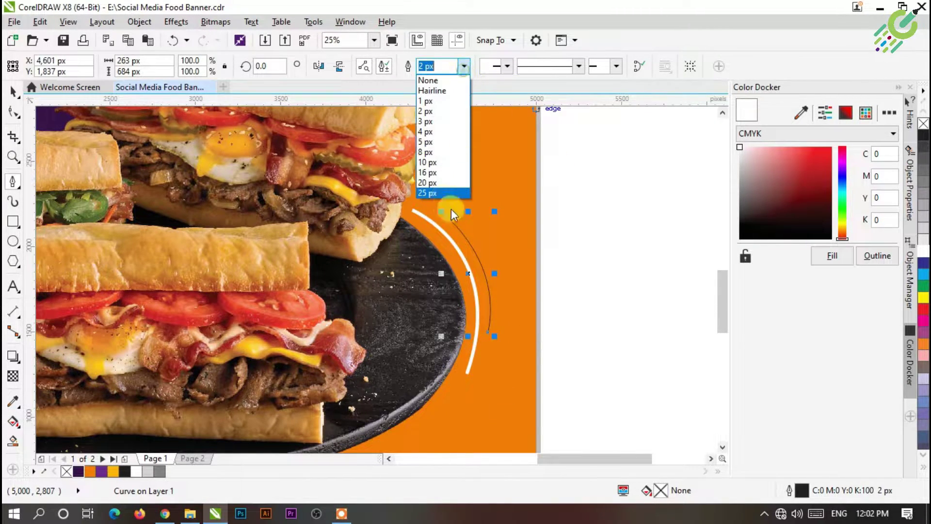
pyautogui.click(441, 183)
pyautogui.press('space')
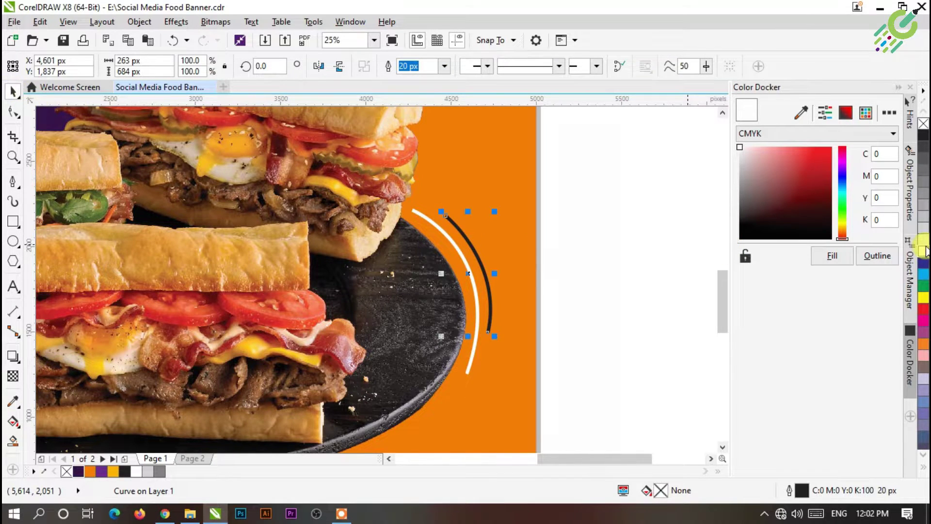
pyautogui.click(636, 227)
# - Draw a curve about 356 by 724 px along the plate's edge on the purple half and give it a 20 px white outline
pyautogui.scroll(-4, 566, 271)
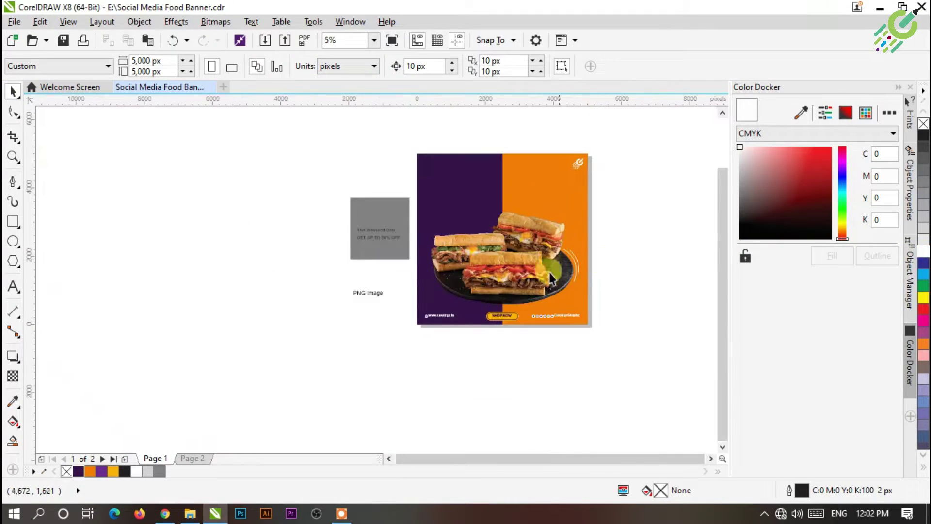
pyautogui.scroll(2, 570, 291)
pyautogui.scroll(2, 349, 284)
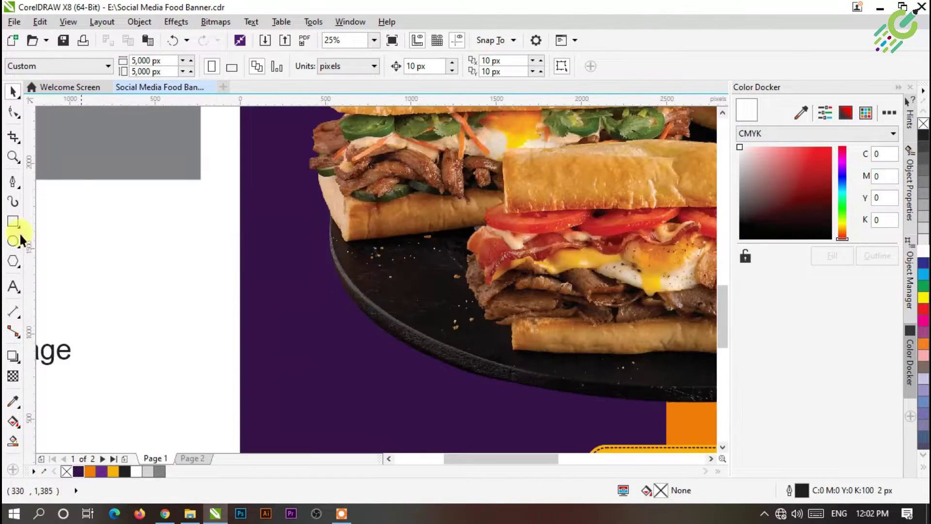
pyautogui.click(13, 183)
pyautogui.click(324, 216)
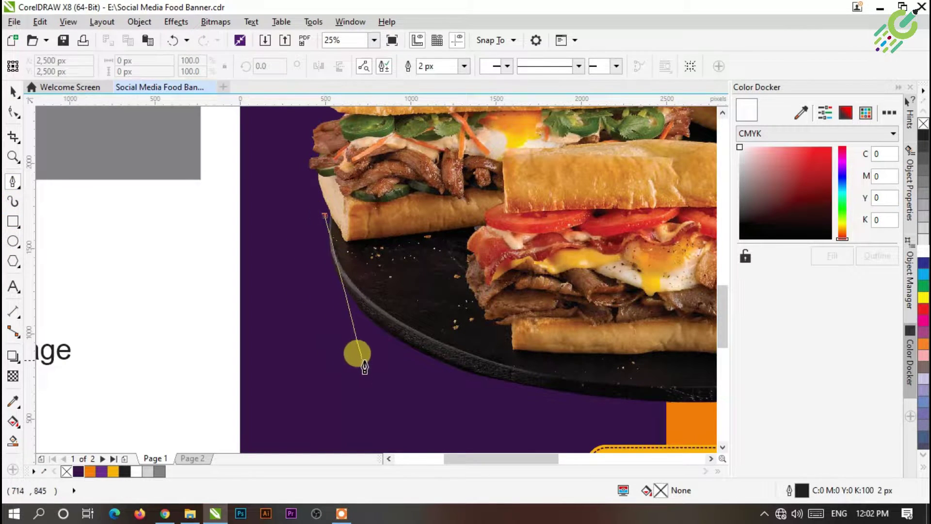
pyautogui.moveTo(383, 339); pyautogui.dragTo(458, 399)
pyautogui.click(464, 66)
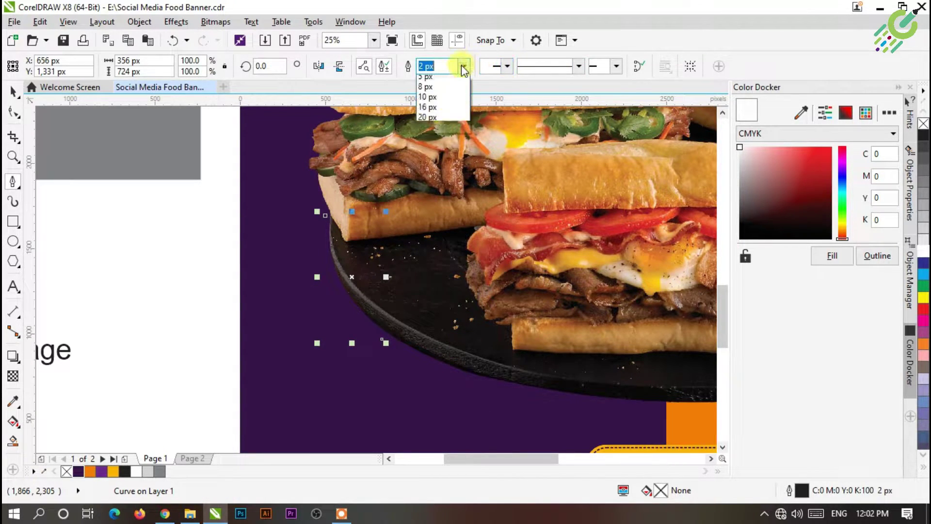
pyautogui.click(436, 183)
pyautogui.rightClick(923, 260)
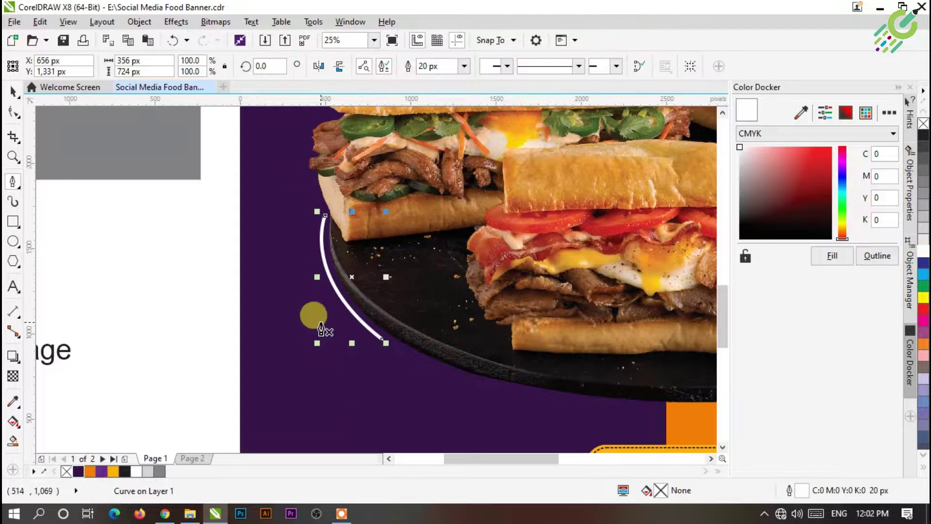
# - Draw a shorter curve about 236 by 492 px outside the purple half's arc and give it a 20 px white outline
pyautogui.scroll(1, 329, 296)
pyautogui.click(268, 170)
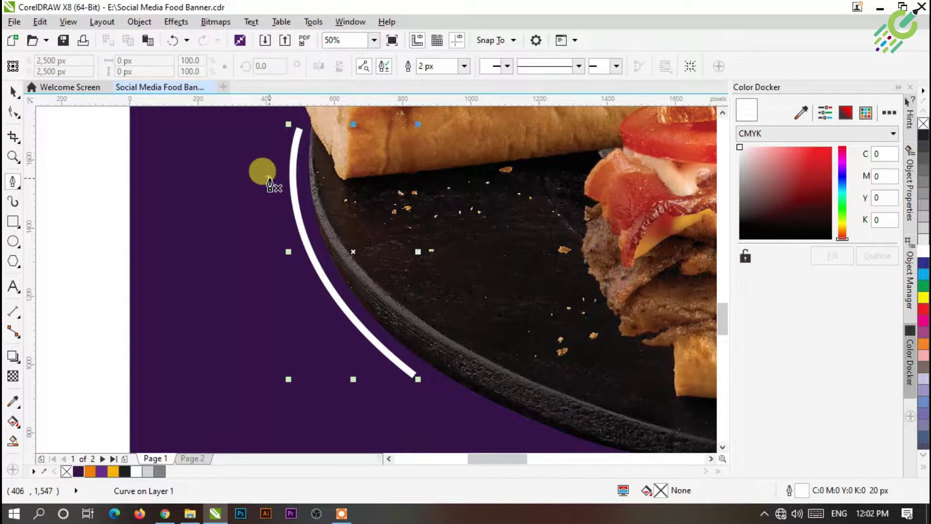
pyautogui.moveTo(349, 345); pyautogui.dragTo(426, 395)
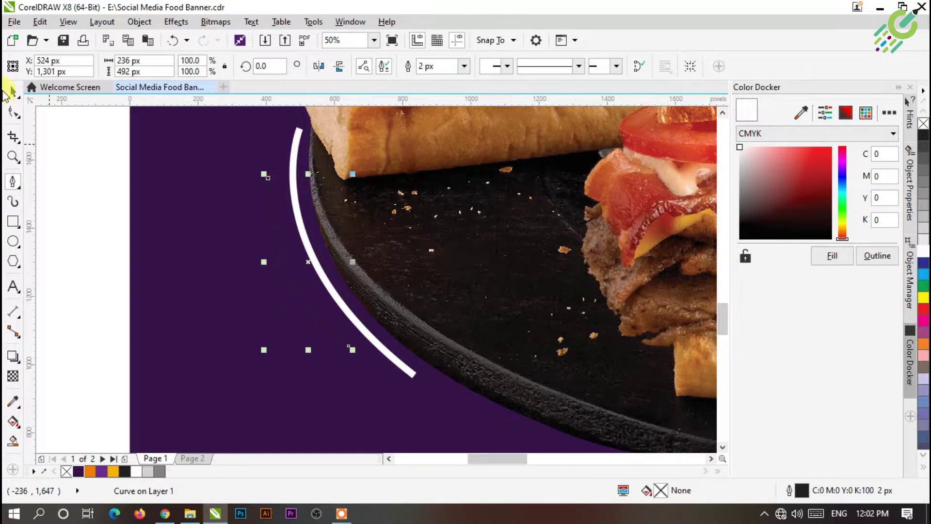
pyautogui.click(13, 91)
pyautogui.click(444, 67)
pyautogui.click(410, 186)
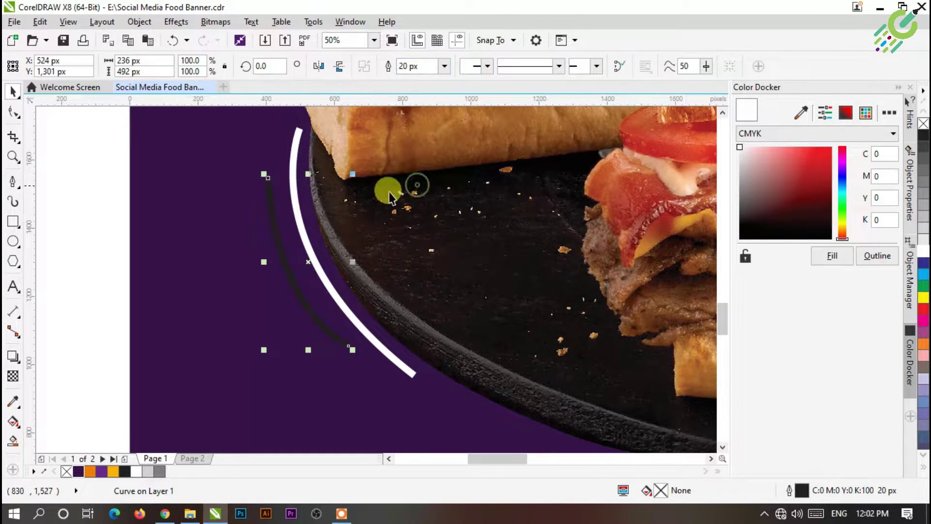
pyautogui.rightClick(924, 249)
pyautogui.click(110, 205)
# - Select both arcs on the purple half and shift them slightly outward from the plate
pyautogui.scroll(-2, 352, 227)
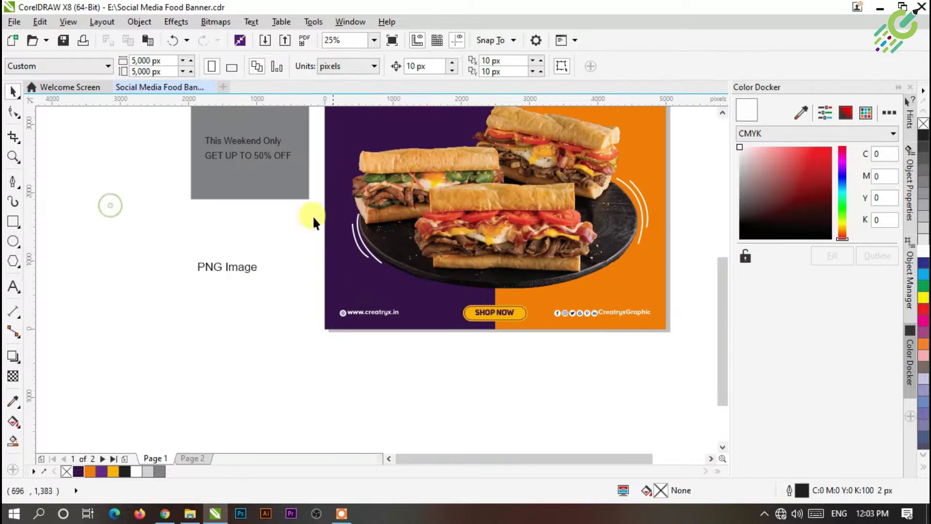
pyautogui.scroll(2, 380, 222)
pyautogui.scroll(-1, 434, 242)
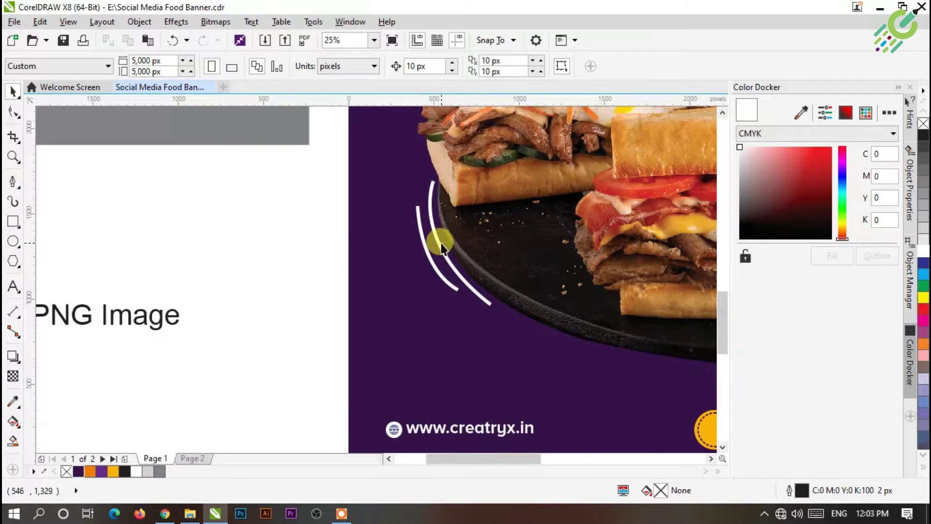
pyautogui.click(432, 247)
pyautogui.scroll(1, 421, 260)
pyautogui.keyDown('shift'); pyautogui.click(432, 239); pyautogui.keyUp('shift')
pyautogui.moveTo(441, 249); pyautogui.dragTo(436, 254)
pyautogui.click(250, 254)
pyautogui.scroll(-2, 355, 241)
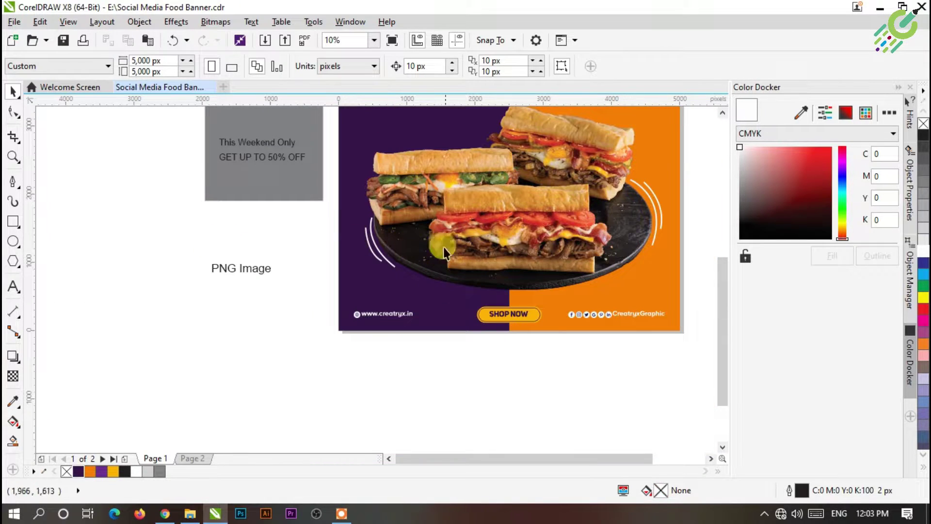
# - Draw a slanted line about 152 by 200 px above the gap between the sandwiches and give it a 20 px white outline
pyautogui.scroll(2, 509, 125)
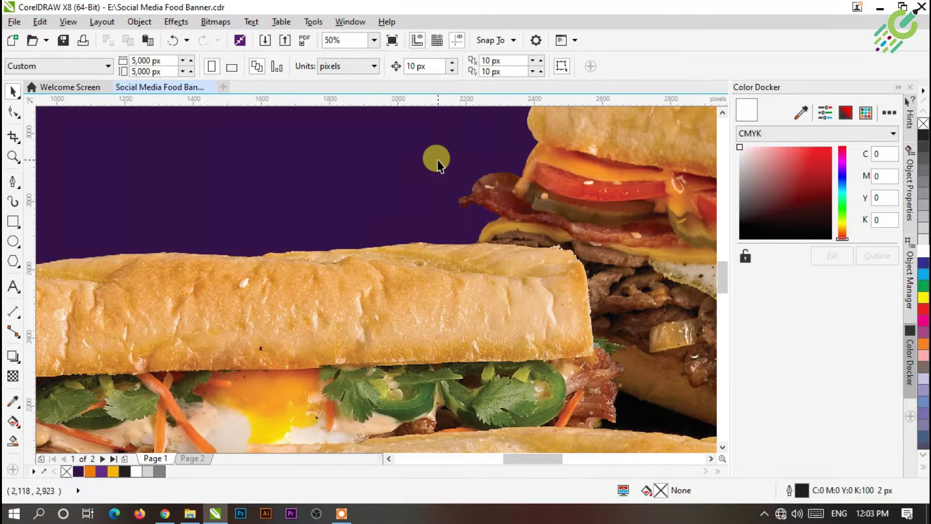
pyautogui.click(14, 182)
pyautogui.click(405, 160)
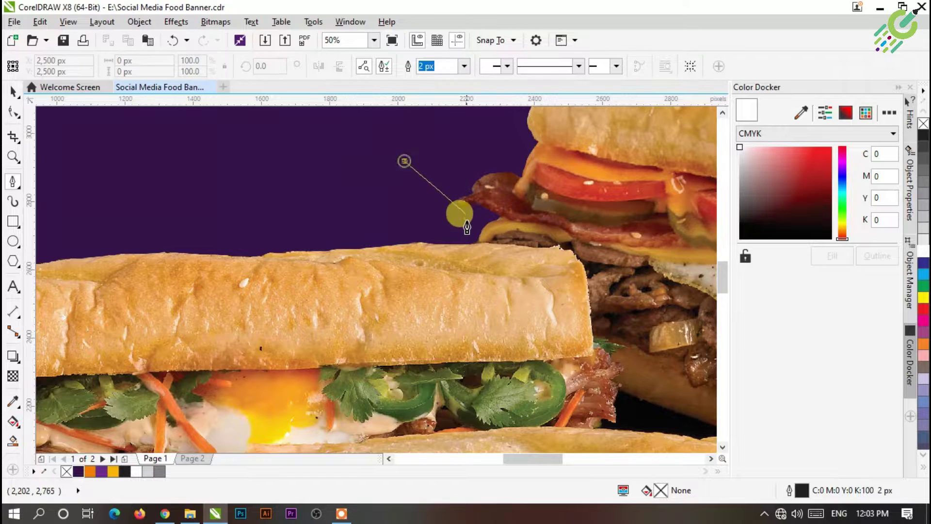
pyautogui.doubleClick(456, 231)
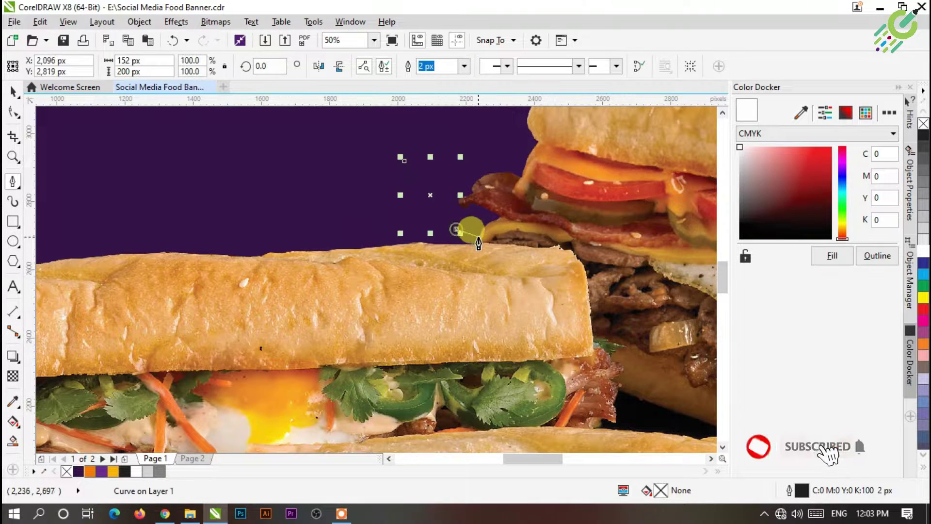
pyautogui.click(464, 66)
pyautogui.click(442, 182)
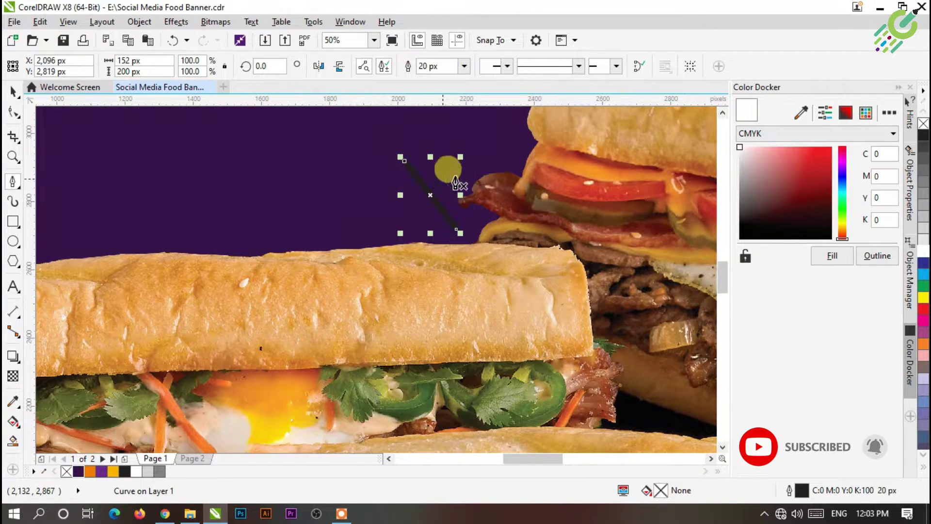
pyautogui.rightClick(923, 250)
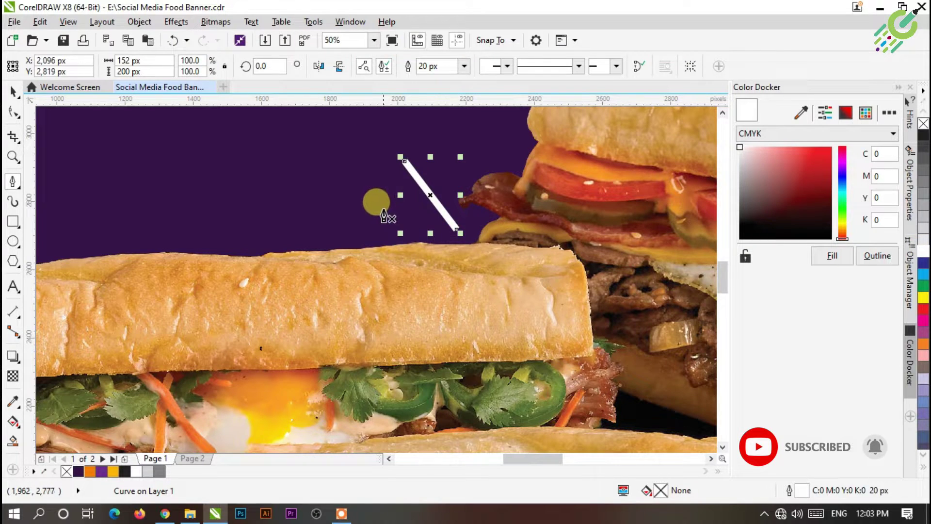
# - Scale the slanted line to about 204 by 268 px and shift it up, away from the rear sandwich
pyautogui.moveTo(400, 156); pyautogui.dragTo(379, 150)
pyautogui.moveTo(427, 191); pyautogui.dragTo(409, 185)
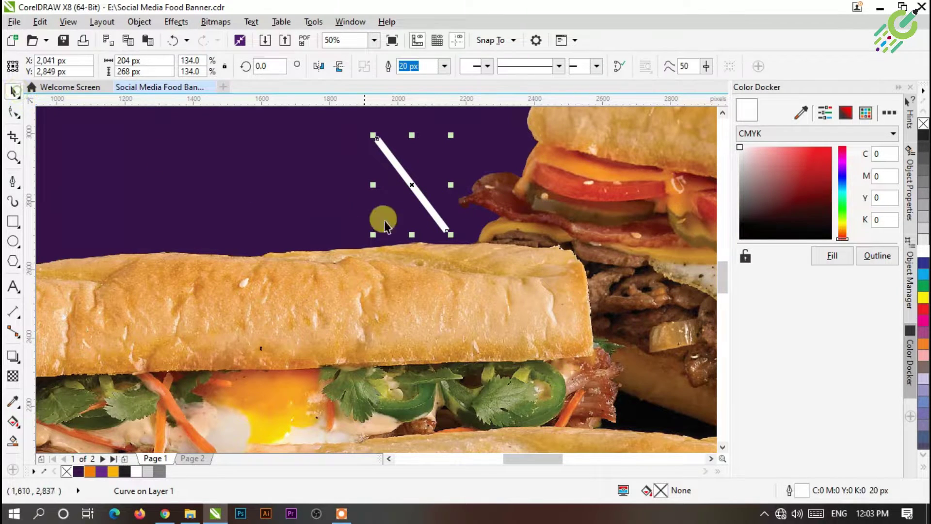
pyautogui.click(88, 161)
# - Draw a steeper line about 50 by 250 px beside the slanted one, with a 20 px white outline and white fill
pyautogui.click(12, 183)
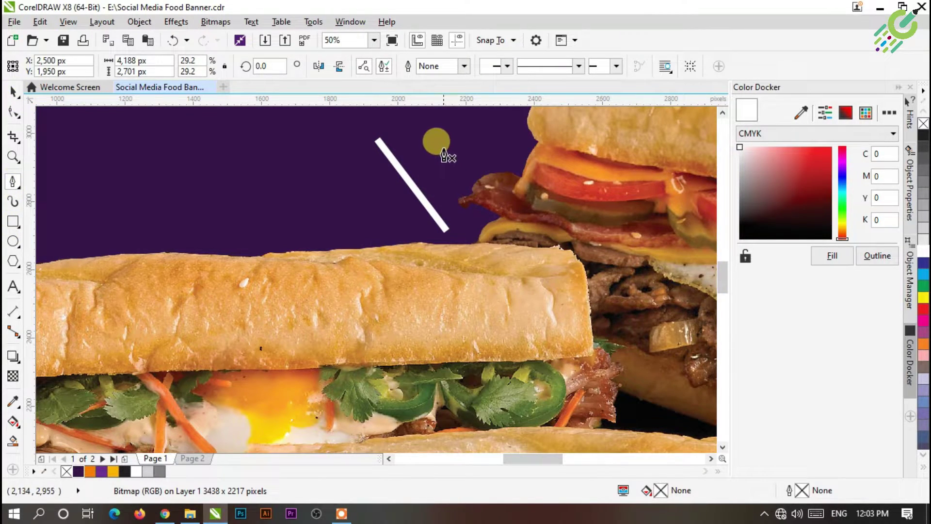
pyautogui.click(445, 145)
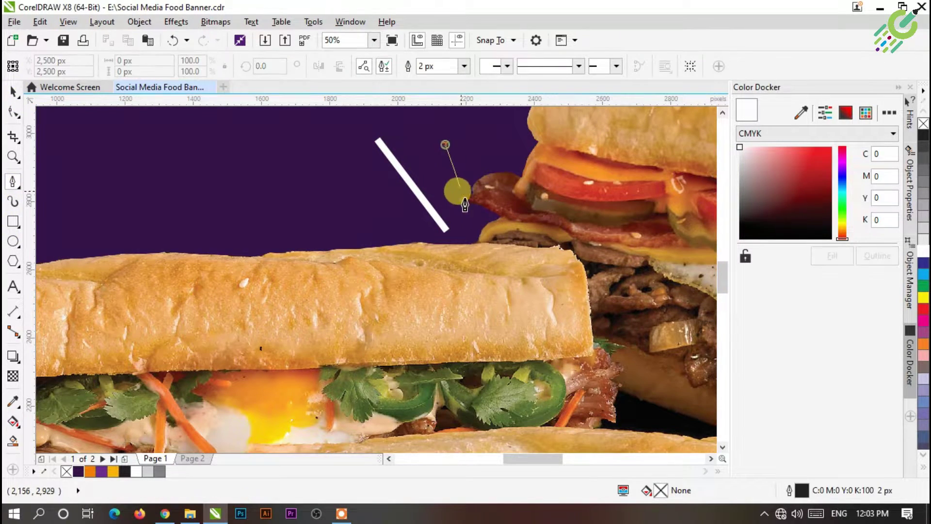
pyautogui.doubleClick(463, 234)
pyautogui.click(427, 182)
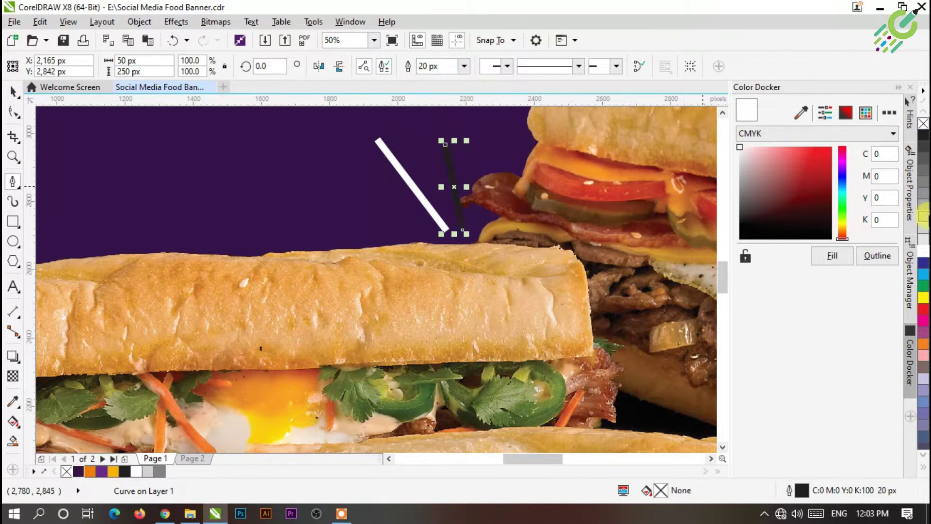
pyautogui.click(924, 251)
pyautogui.rightClick(923, 250)
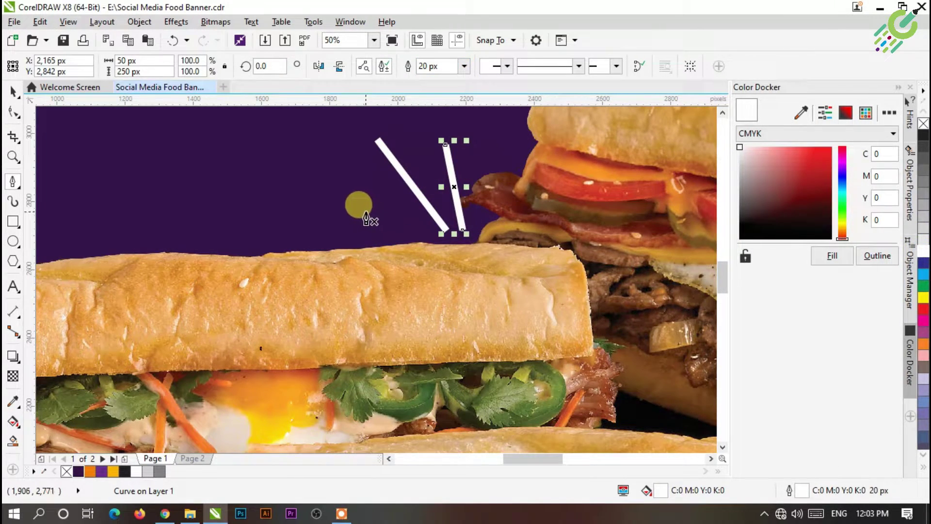
# - Draw a flatter slanted line about 190 by 132 px beside the other two, with a 20 px white outline and white fill
pyautogui.click(366, 201)
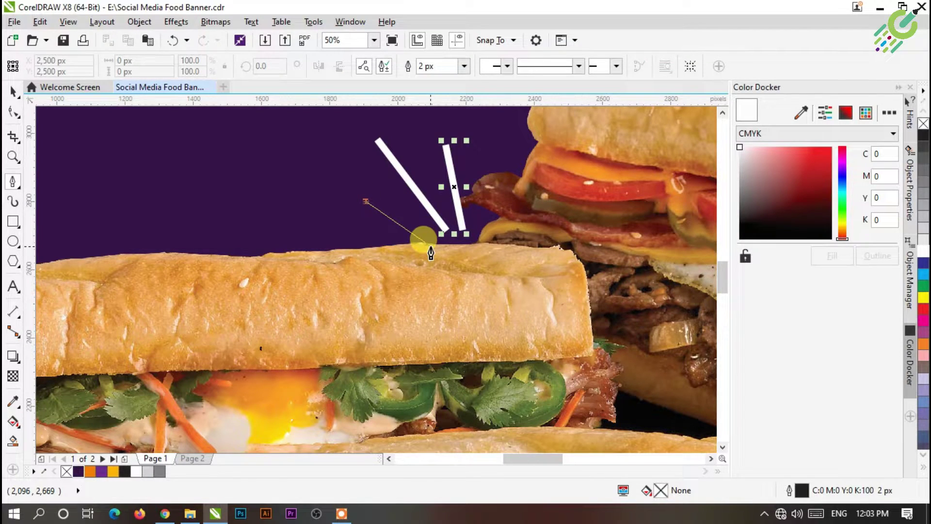
pyautogui.doubleClick(430, 247)
pyautogui.click(464, 66)
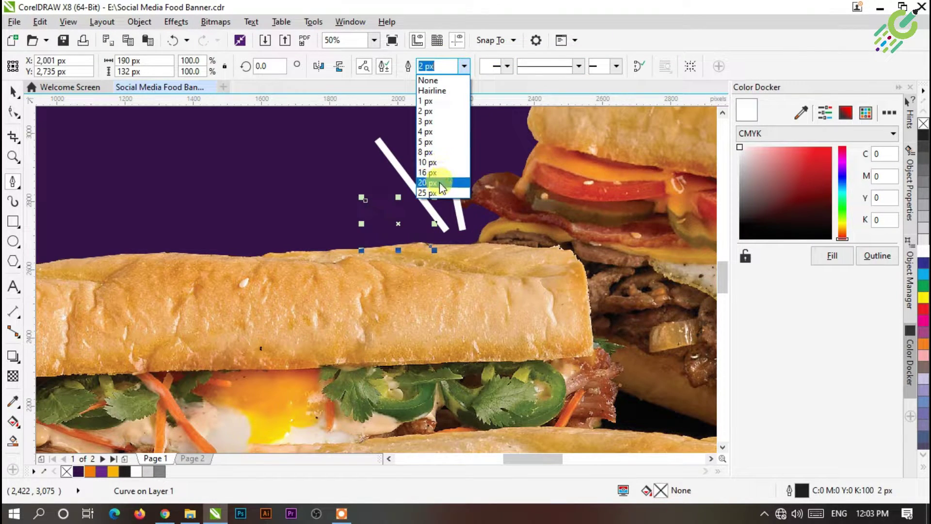
pyautogui.click(428, 183)
pyautogui.click(923, 253)
pyautogui.rightClick(924, 254)
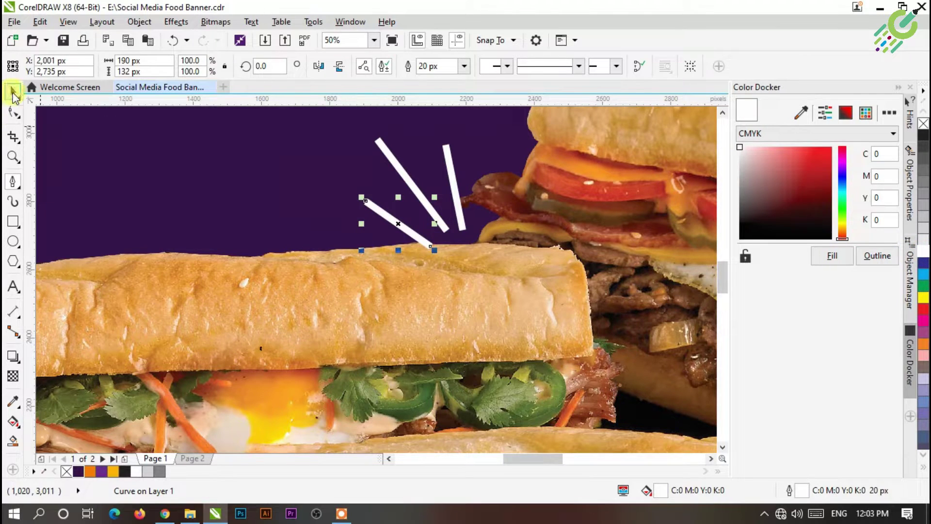
# - Group the three white accent lines and shift the group slightly up and away from the rear sandwich
pyautogui.click(13, 92)
pyautogui.keyDown('shift'); pyautogui.click(404, 172); pyautogui.keyUp('shift')
pyautogui.keyDown('shift'); pyautogui.click(466, 190); pyautogui.keyUp('shift')
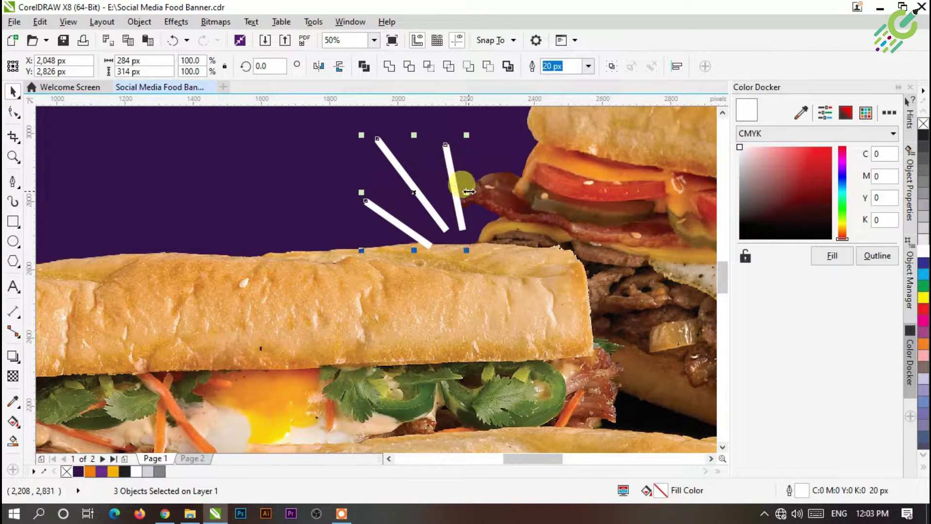
pyautogui.hotkey('ctrl', 'g')
pyautogui.moveTo(422, 197); pyautogui.dragTo(411, 184)
pyautogui.scroll(-2, 436, 238)
pyautogui.click(674, 245)
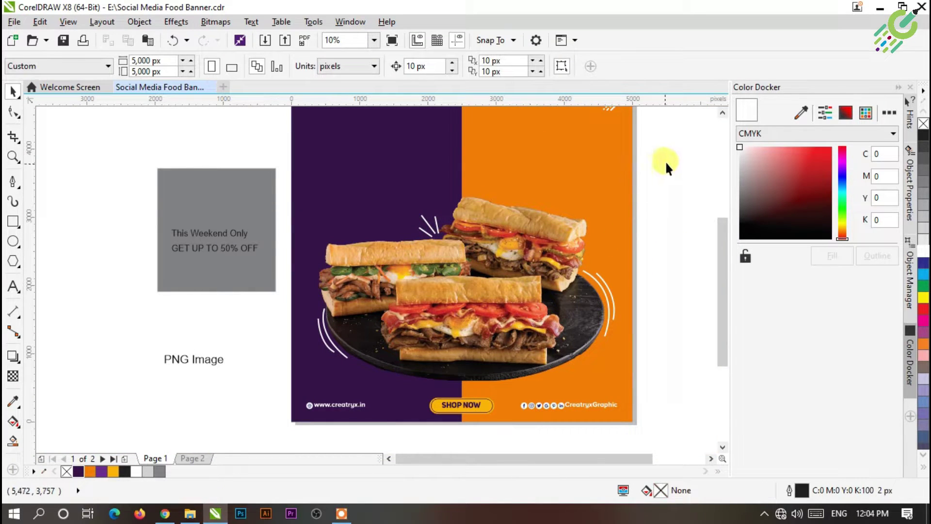
# - Duplicate the accent line group, mirror it vertically and horizontally, and place it under the plate on the orange half
pyautogui.moveTo(349, 264); pyautogui.dragTo(349, 267)
pyautogui.hotkey('ctrl', 'c')
pyautogui.hotkey('ctrl', 'v')
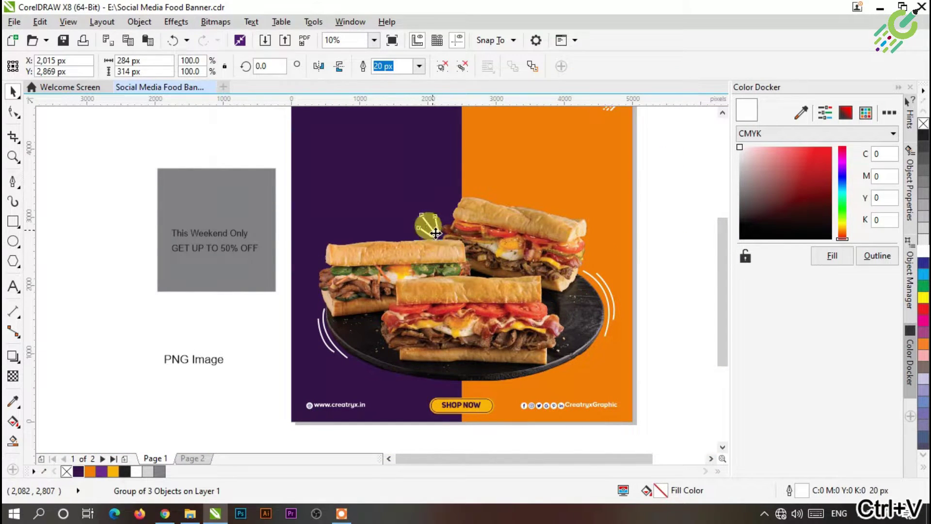
pyautogui.scroll(2, 511, 391)
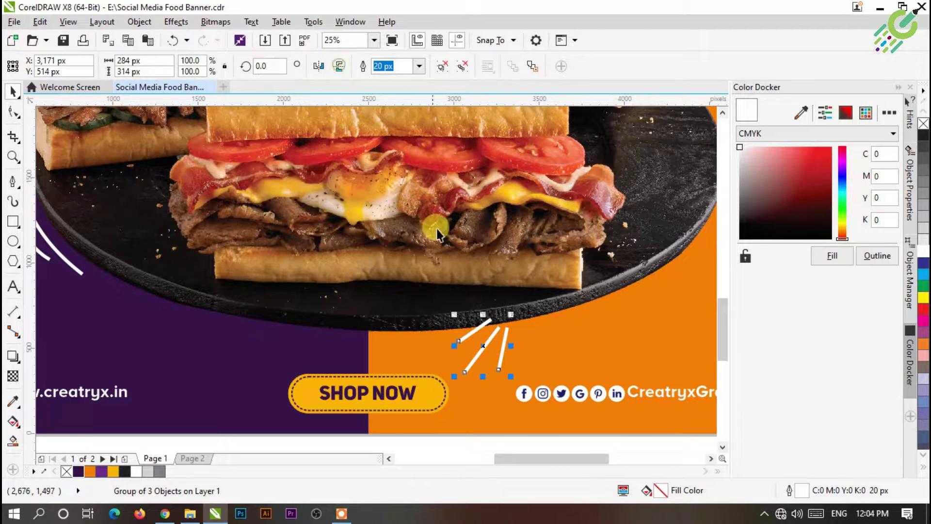
pyautogui.click(318, 66)
pyautogui.moveTo(480, 342); pyautogui.dragTo(532, 331)
# - Rotate the copied accent lines to about 169° and scale them to 62.5% just below the plate's edge
pyautogui.click(494, 359)
pyautogui.click(501, 370)
pyautogui.moveTo(526, 390); pyautogui.dragTo(507, 369)
pyautogui.scroll(-3, 485, 356)
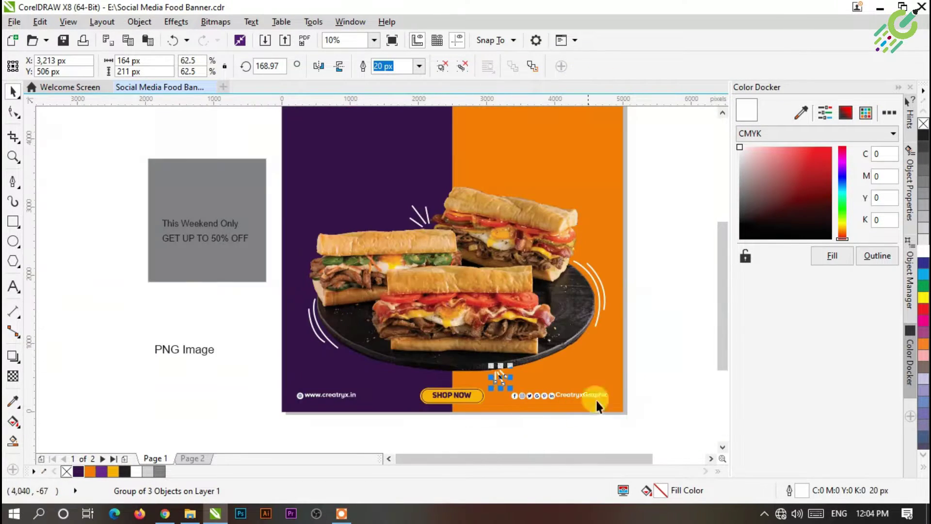
pyautogui.press('Escape')
# - Cut GET UP TO 50% OFF from the gray box text and paste it as separate white text on the purple half
pyautogui.scroll(-1, 499, 353)
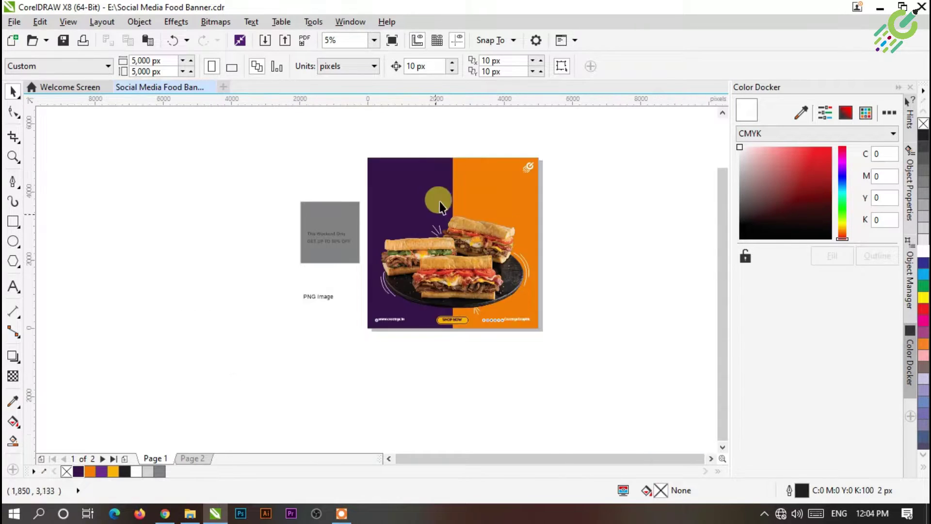
pyautogui.scroll(1, 433, 217)
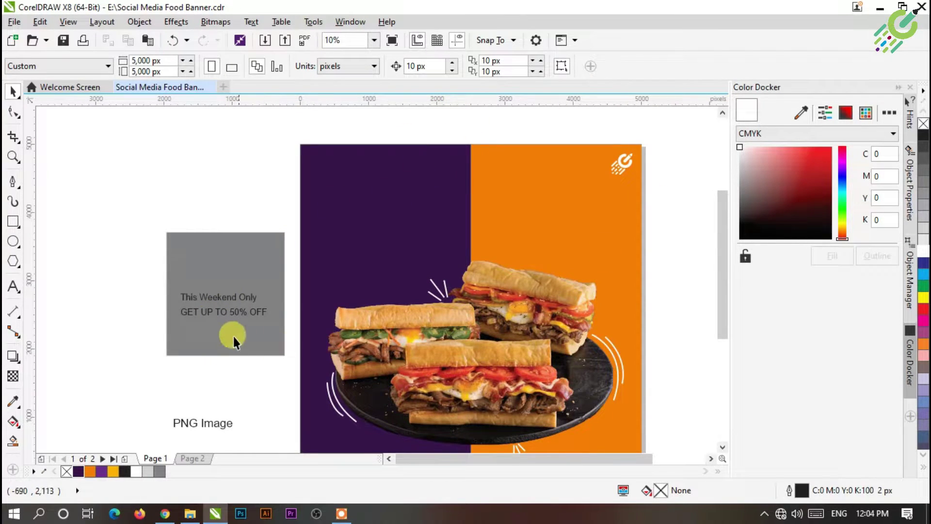
pyautogui.doubleClick(212, 313)
pyautogui.moveTo(185, 314); pyautogui.dragTo(281, 315)
pyautogui.hotkey('ctrl', 'x')
pyautogui.click(371, 214)
pyautogui.hotkey('ctrl', 'v')
pyautogui.click(12, 91)
pyautogui.click(137, 471)
pyautogui.click(227, 187)
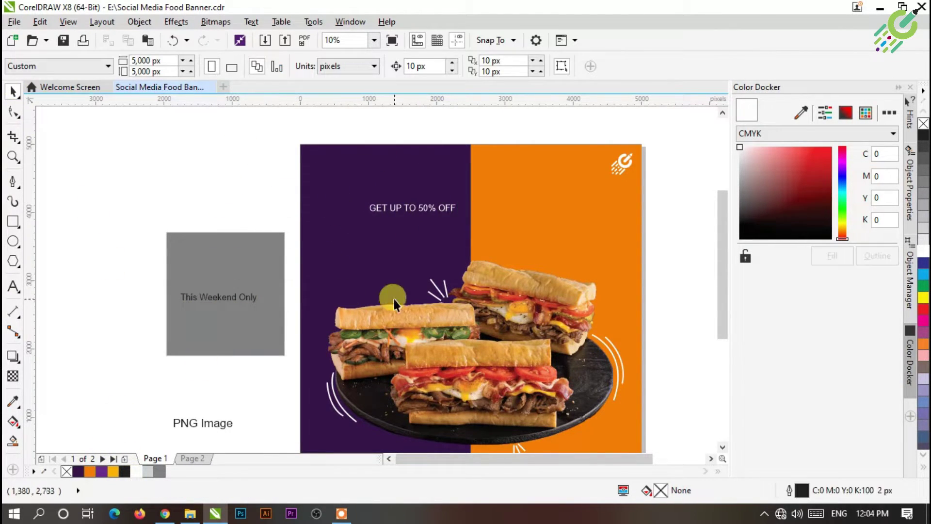
# - Draw a 700 by 700 px circle on the purple half, overlapping the end of the front-most upper sandwich
pyautogui.scroll(1, 376, 321)
pyautogui.click(20, 241)
pyautogui.moveTo(241, 193); pyautogui.dragTo(371, 324)
pyautogui.click(128, 60)
pyautogui.write('700')
pyautogui.press('Tab')
pyautogui.write('700')
pyautogui.press('Return')
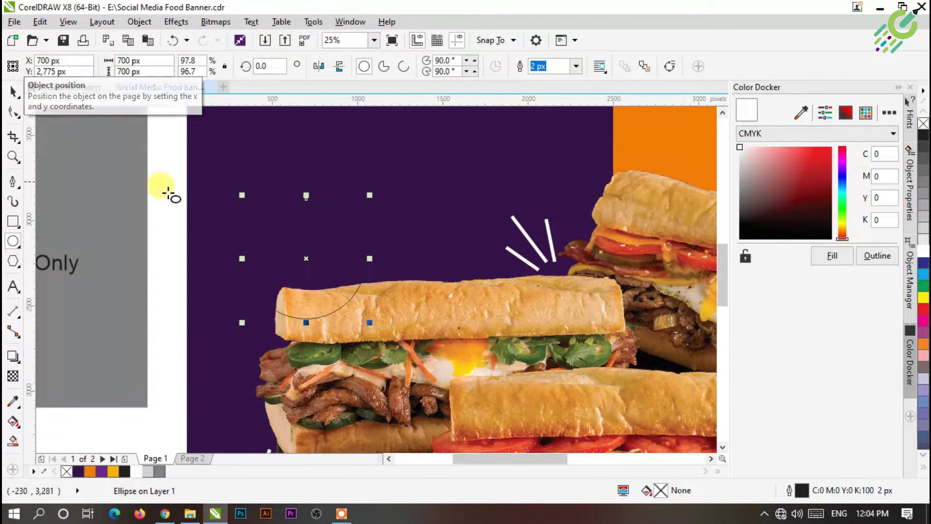
# - Give the circle a white fill and white outline, enlarge it slightly and position it over the sandwich end
pyautogui.click(12, 94)
pyautogui.moveTo(306, 257); pyautogui.dragTo(324, 256)
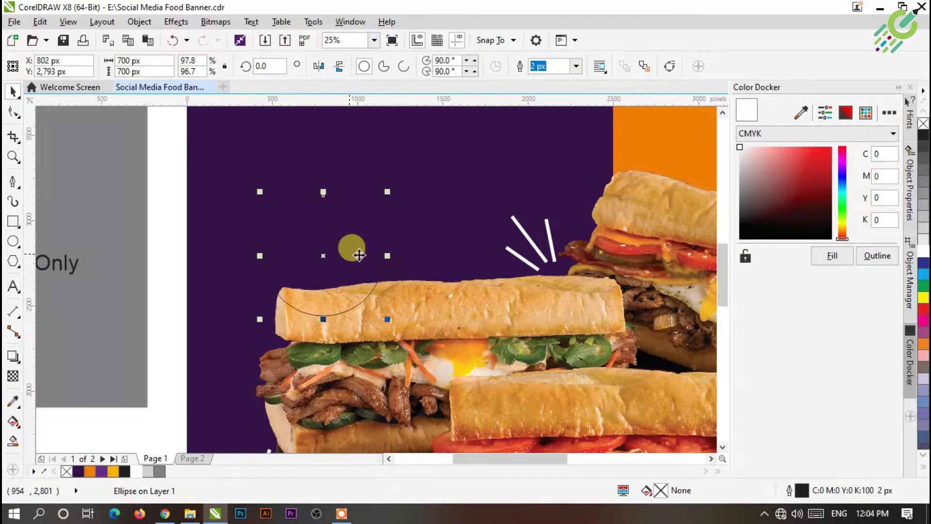
pyautogui.click(923, 267)
pyautogui.rightClick(923, 268)
pyautogui.moveTo(333, 241); pyautogui.dragTo(329, 232)
pyautogui.moveTo(384, 179); pyautogui.dragTo(393, 171)
pyautogui.moveTo(336, 223); pyautogui.dragTo(328, 229)
# - Create a concentric copy of the white circle scaled down to about 665 px and select it
pyautogui.scroll(2, 320, 208)
pyautogui.moveTo(441, 152); pyautogui.dragTo(438, 168)
pyautogui.rightClick(439, 168)
pyautogui.press('Escape')
pyautogui.click(342, 215)
# - Give the inner circle a dark purple 8 px outline, convert it to curves and make the outline dashed
pyautogui.rightClick(79, 471)
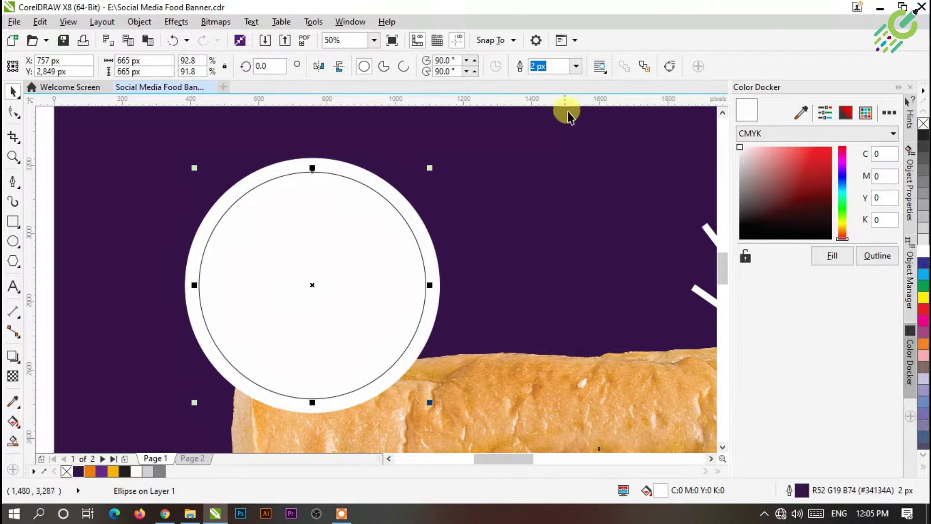
pyautogui.click(576, 68)
pyautogui.click(553, 155)
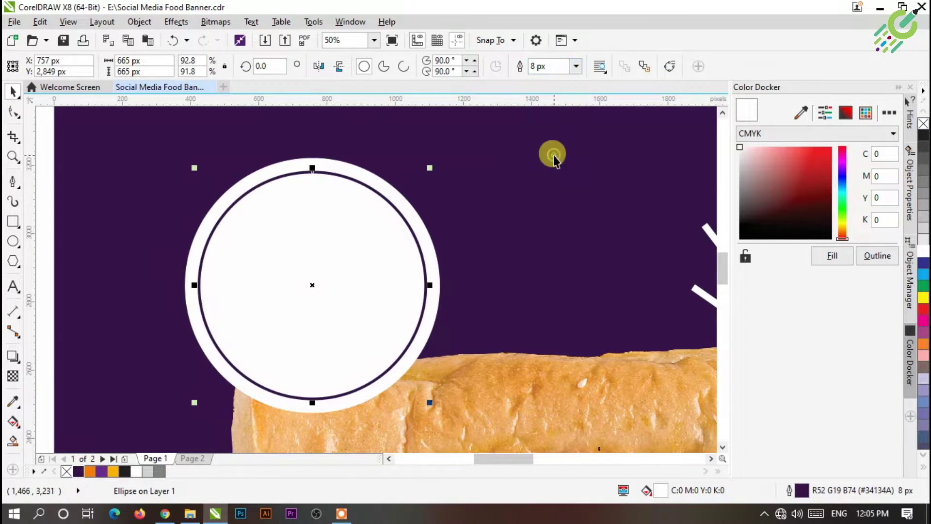
pyautogui.hotkey('ctrl', 'q')
pyautogui.click(558, 66)
pyautogui.click(545, 180)
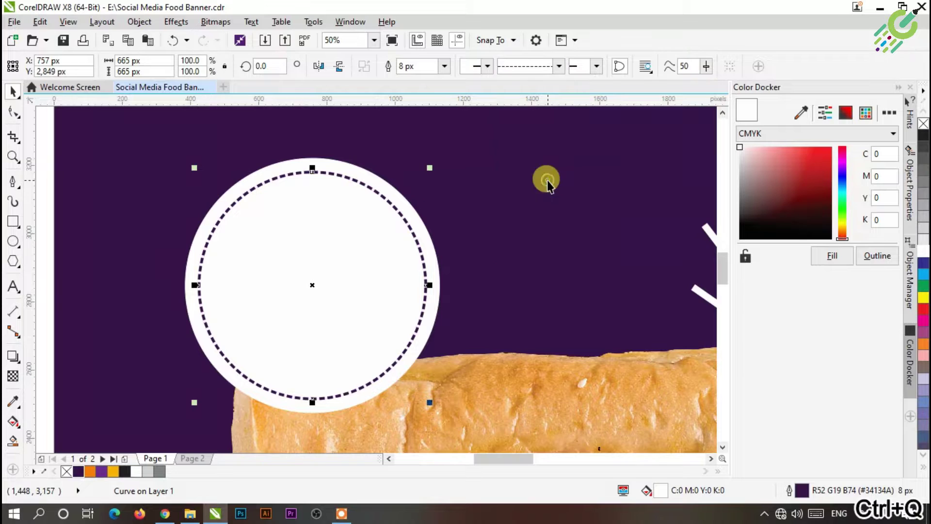
# - Select both badge circles, enlarge them together slightly and reposition them over the sandwich's upper corner
pyautogui.scroll(-2, 325, 211)
pyautogui.moveTo(177, 145); pyautogui.dragTo(408, 318)
pyautogui.moveTo(336, 269); pyautogui.dragTo(312, 270)
pyautogui.moveTo(360, 317); pyautogui.dragTo(371, 329)
pyautogui.moveTo(299, 256); pyautogui.dragTo(315, 255)
pyautogui.click(173, 189)
pyautogui.scroll(-2, 401, 224)
pyautogui.scroll(2, 401, 272)
pyautogui.scroll(-2, 449, 176)
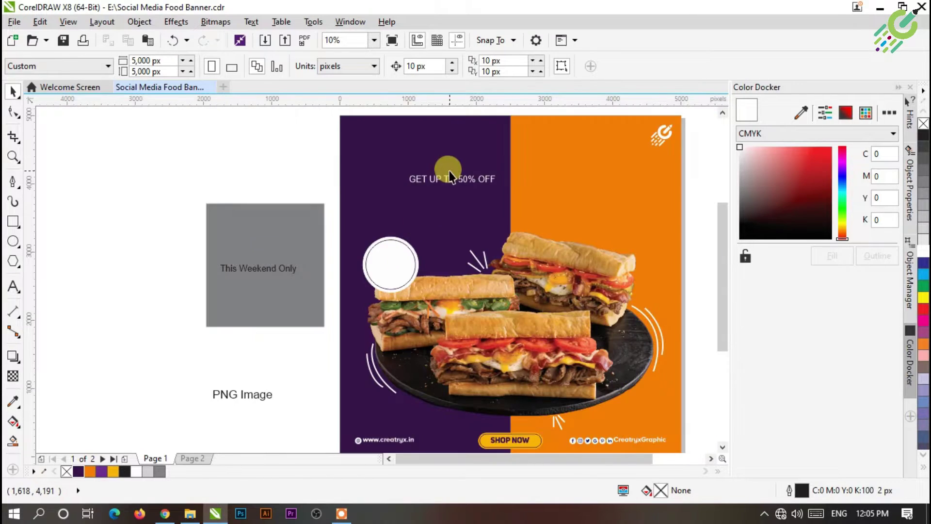
# - Move the offer text above the badge, break it into GET UP TO, 50% and OFF lines, and center-align it
pyautogui.click(452, 180)
pyautogui.click(454, 179)
pyautogui.moveTo(455, 182); pyautogui.dragTo(411, 220)
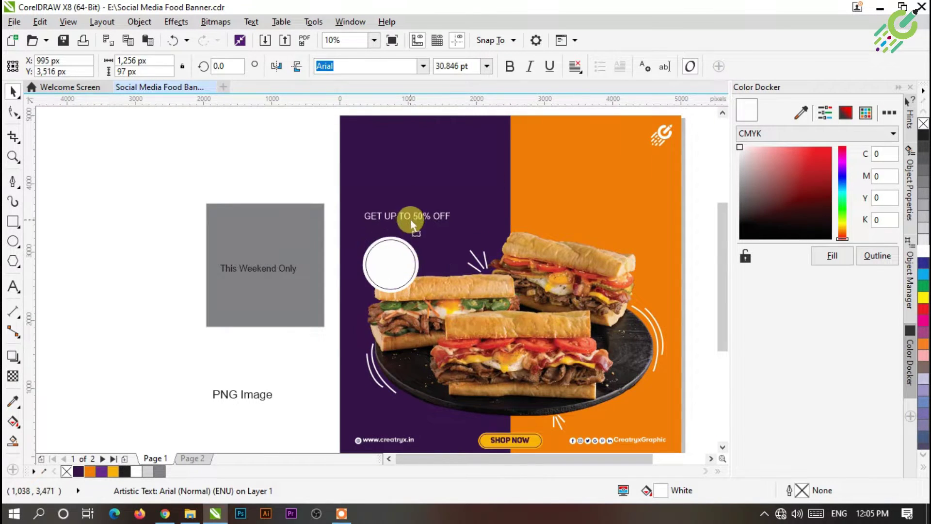
pyautogui.scroll(2, 410, 229)
pyautogui.doubleClick(399, 183)
pyautogui.press('Return')
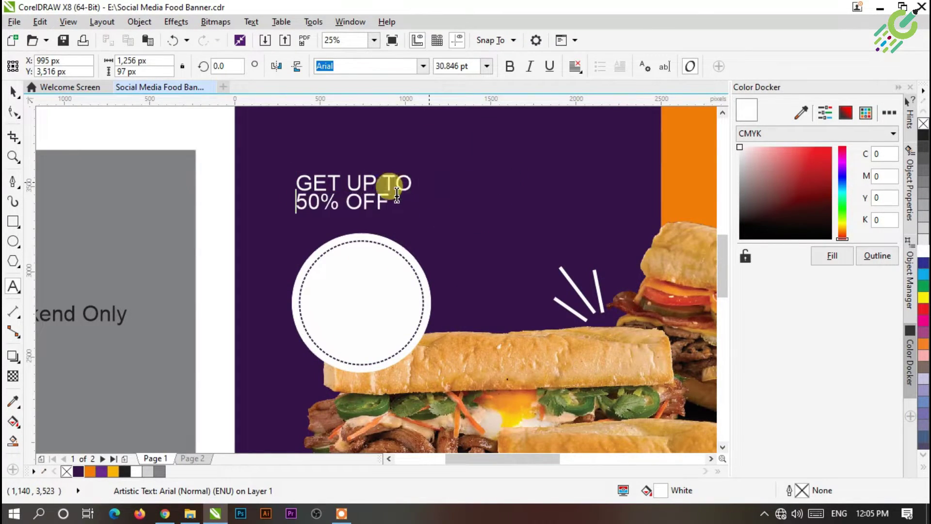
pyautogui.press('Return')
pyautogui.hotkey('ctrl', 'e')
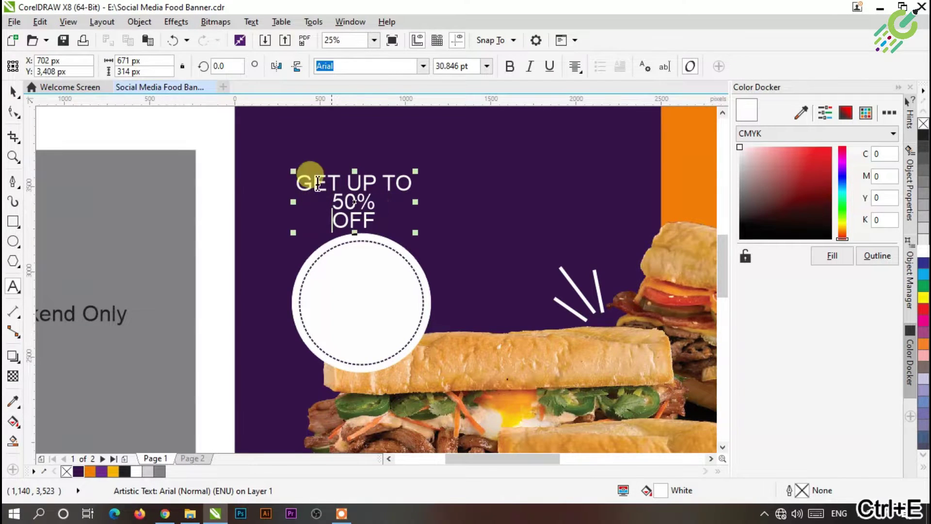
# - Set the fonts to UniSansSemiBold for GET UP TO, Uni Sans Heavy CAPS for 50% and UniSansBook for OFF
pyautogui.moveTo(296, 183); pyautogui.dragTo(414, 183)
pyautogui.click(423, 66)
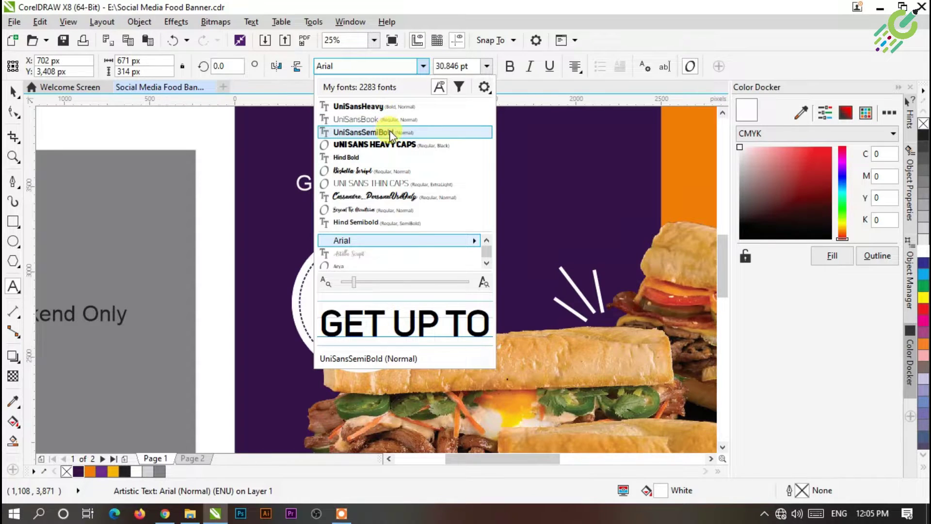
pyautogui.click(374, 144)
pyautogui.moveTo(382, 199); pyautogui.dragTo(311, 199)
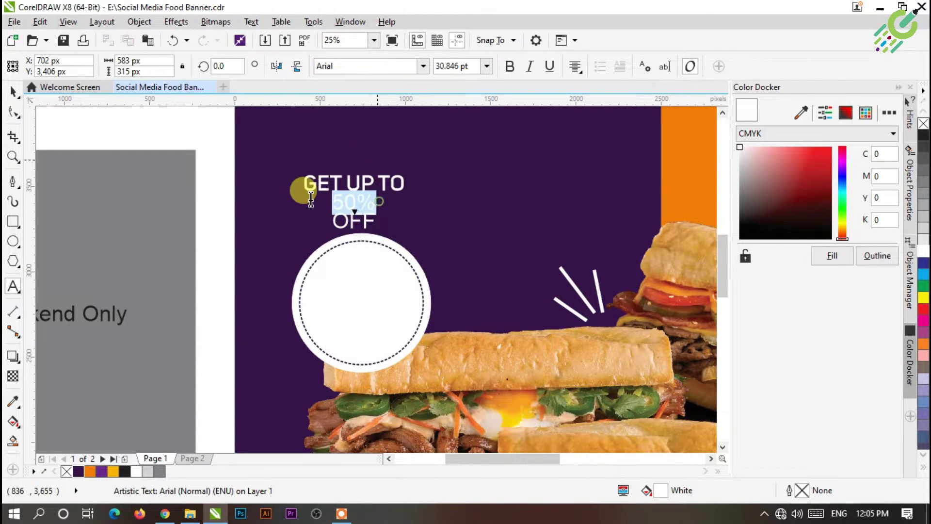
pyautogui.click(423, 66)
pyautogui.click(392, 153)
pyautogui.scroll(2, 361, 222)
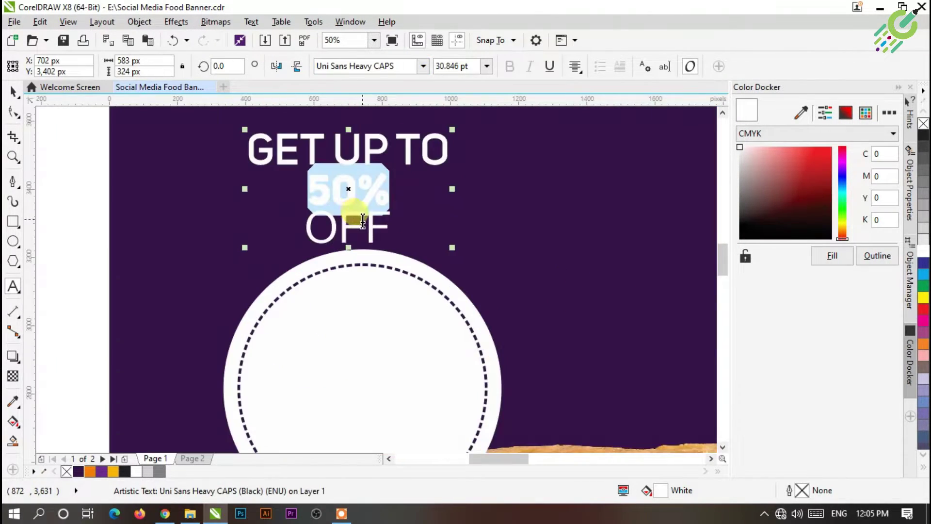
pyautogui.moveTo(390, 227); pyautogui.dragTo(255, 218)
pyautogui.click(423, 66)
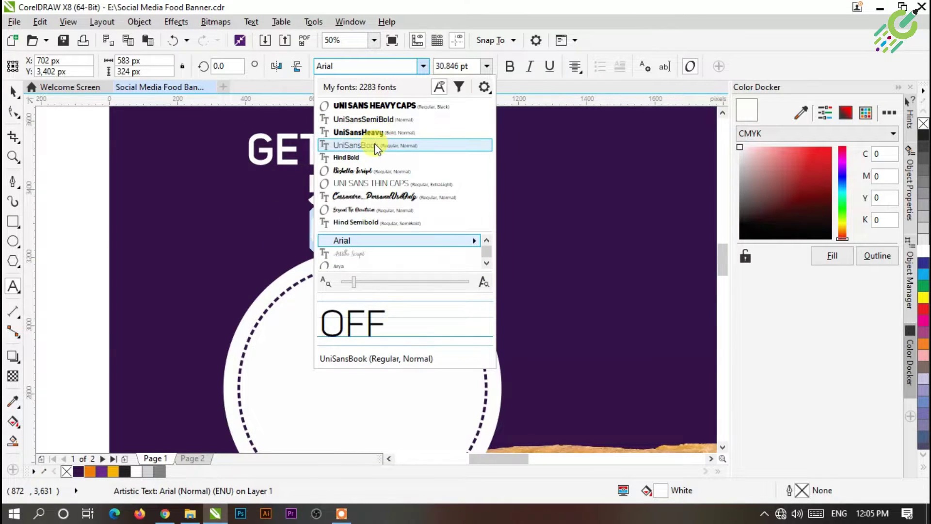
pyautogui.click(374, 144)
# - Place the offer text inside the badge, color it dark purple and bring it in front of the circles
pyautogui.scroll(-2, 128, 135)
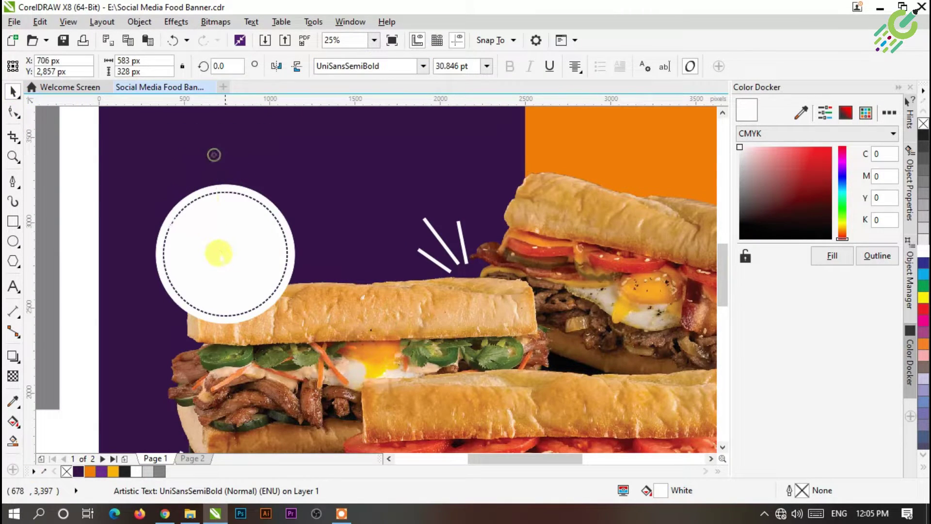
pyautogui.click(76, 470)
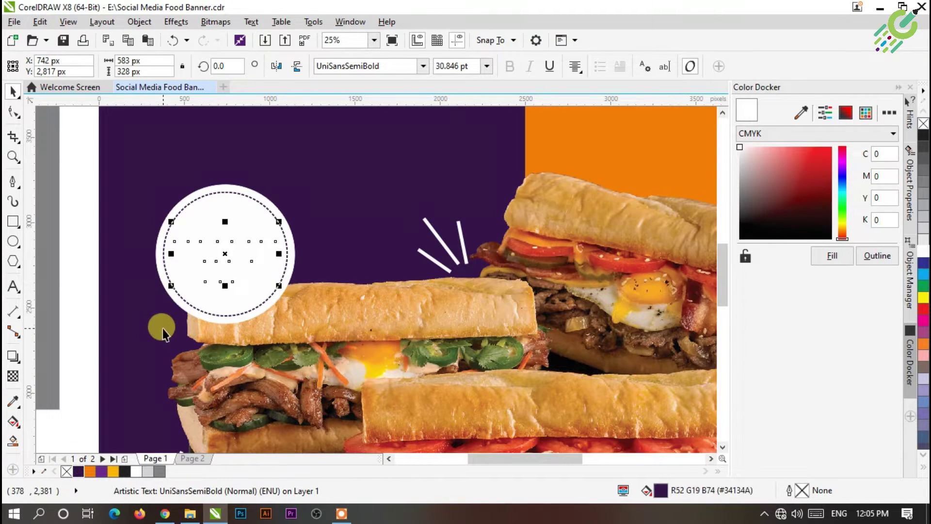
pyautogui.hotkey('ctrl', 'pageup')
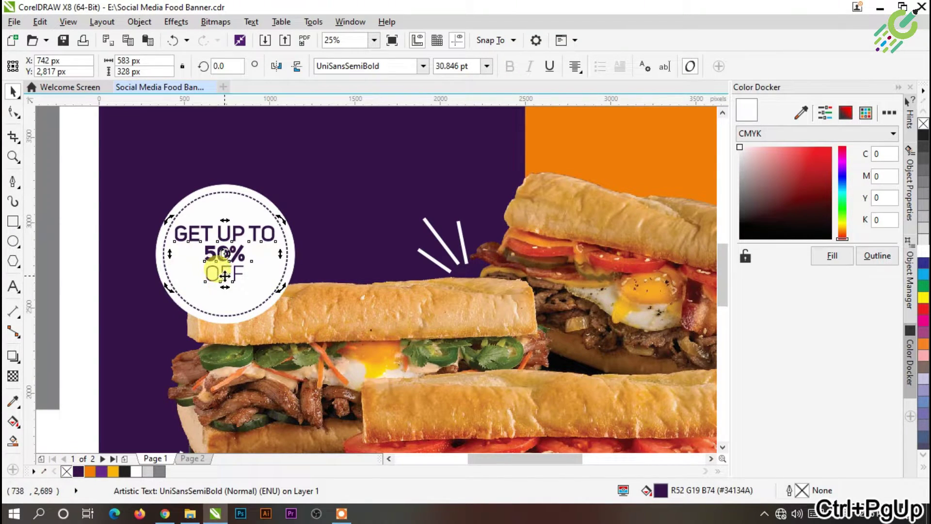
# - Break the offer text apart into separate lines and move OFF down toward the badge's lower edge
pyautogui.hotkey('ctrl', 'k')
pyautogui.click(306, 254)
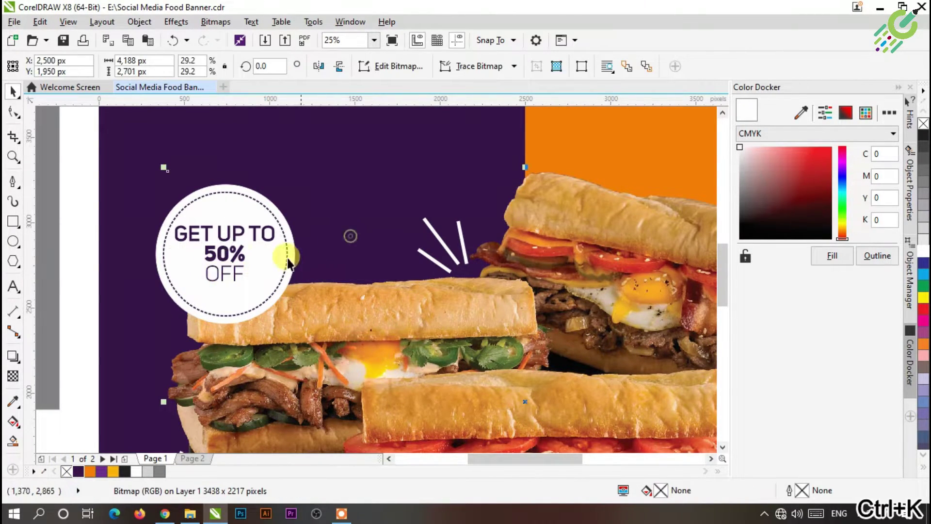
pyautogui.click(233, 284)
pyautogui.moveTo(233, 284); pyautogui.dragTo(233, 300)
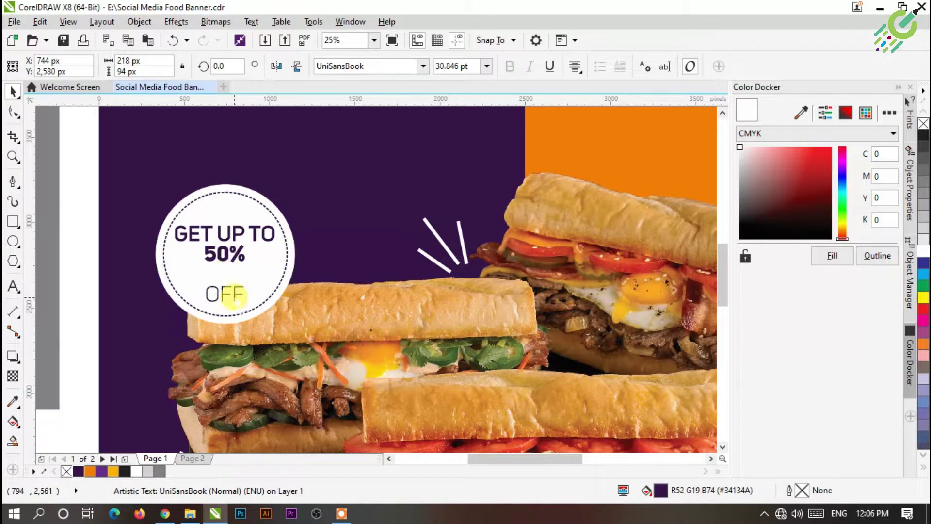
# - Enlarge the 50% text to about 388 by 179 px between GET UP TO and OFF
pyautogui.click(234, 259)
pyautogui.scroll(2, 238, 267)
pyautogui.moveTo(278, 290); pyautogui.dragTo(328, 327)
pyautogui.scroll(-1, 326, 291)
pyautogui.scroll(-1, 228, 273)
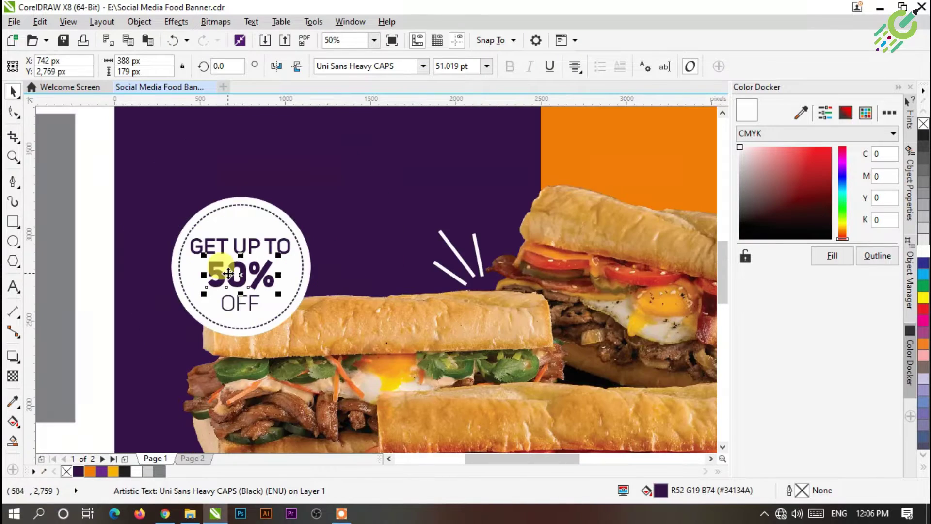
# - Select the three badge text lines and shift them slightly up to center them in the circle
pyautogui.click(97, 194)
pyautogui.moveTo(297, 327); pyautogui.dragTo(307, 318)
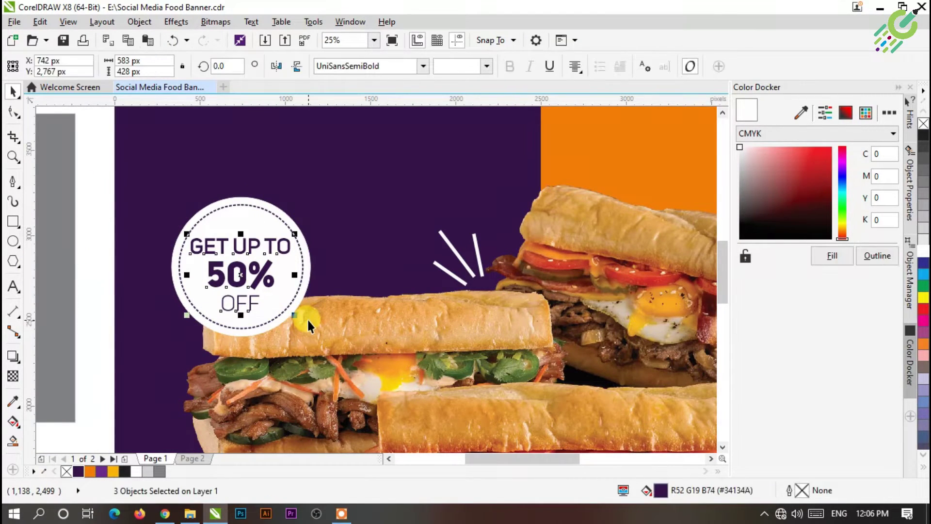
pyautogui.click(95, 212)
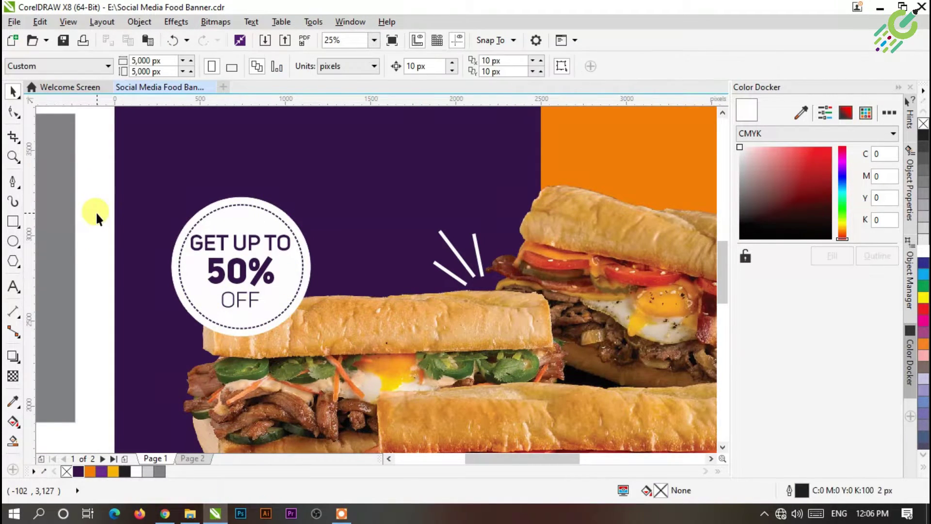
# - Scale the GET UP TO line down to about 532 px wide, centered above 50% in the badge
pyautogui.moveTo(91, 195); pyautogui.dragTo(390, 258)
pyautogui.scroll(1, 354, 260)
pyautogui.scroll(1, 345, 262)
pyautogui.scroll(-1, 391, 258)
pyautogui.scroll(-1, 210, 240)
pyautogui.moveTo(83, 203); pyautogui.dragTo(296, 319)
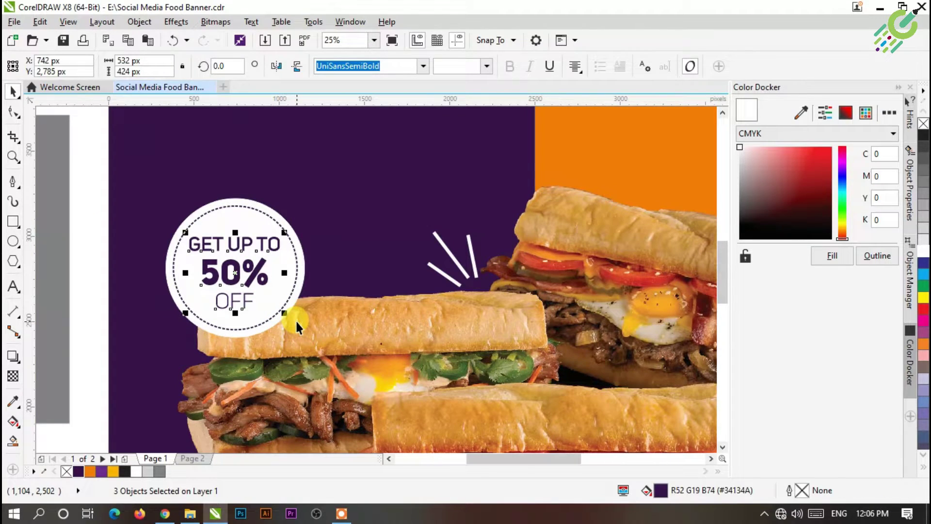
pyautogui.click(103, 231)
# - Move the This Weekend Only text from the gray box onto the orange half above the rear sandwich
pyautogui.scroll(-2, 371, 282)
pyautogui.scroll(1, 403, 281)
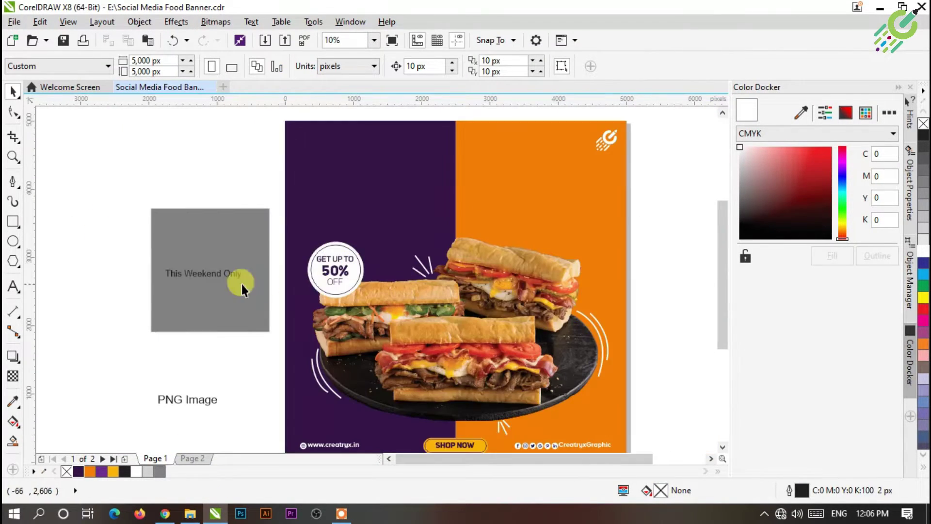
pyautogui.moveTo(203, 271); pyautogui.dragTo(531, 201)
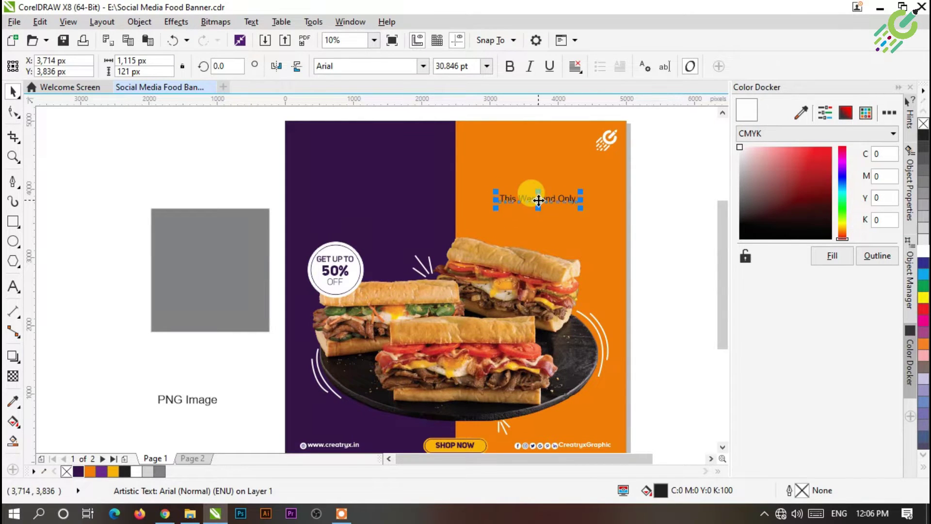
# - Delete the gray box and the PNG Image label beside the banner
pyautogui.click(175, 280)
pyautogui.press('Delete')
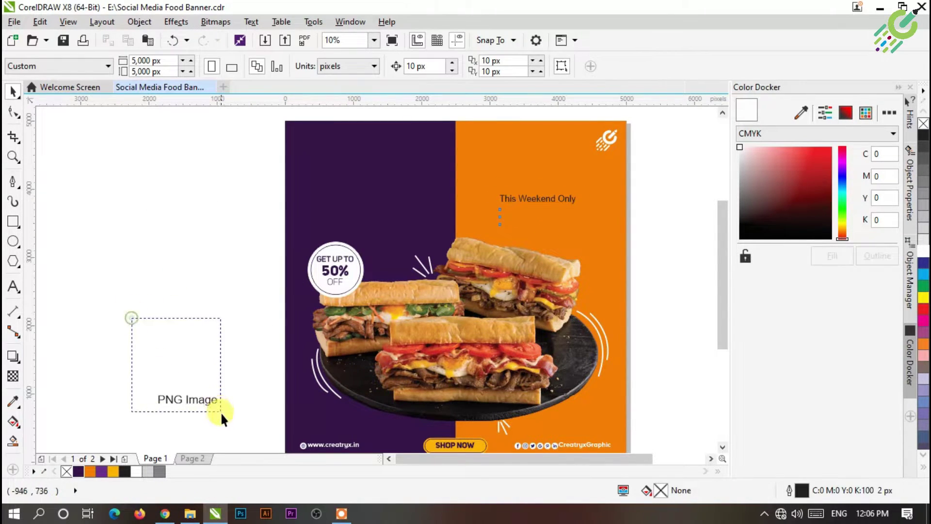
# - Change the This Weekend Only text to the Bishella Script font and enlarge it to about 1,413 px wide
pyautogui.click(547, 199)
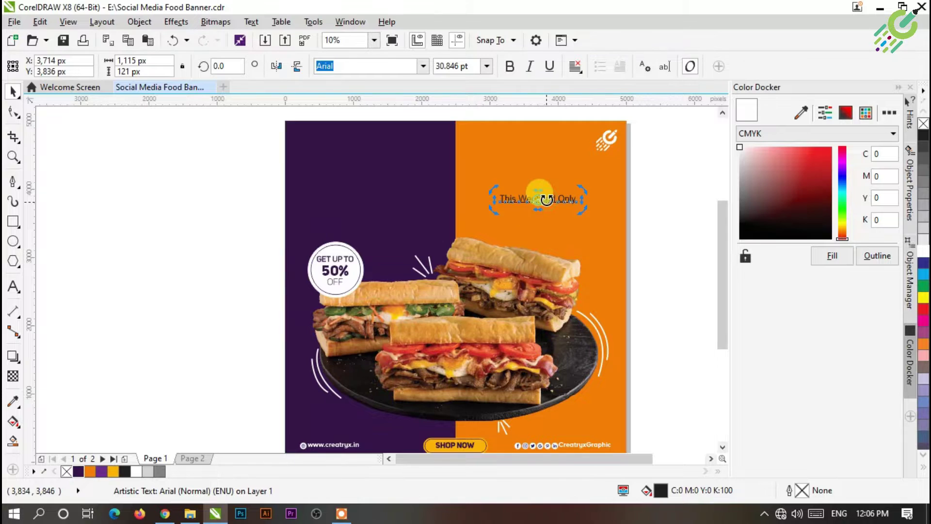
pyautogui.scroll(1, 547, 200)
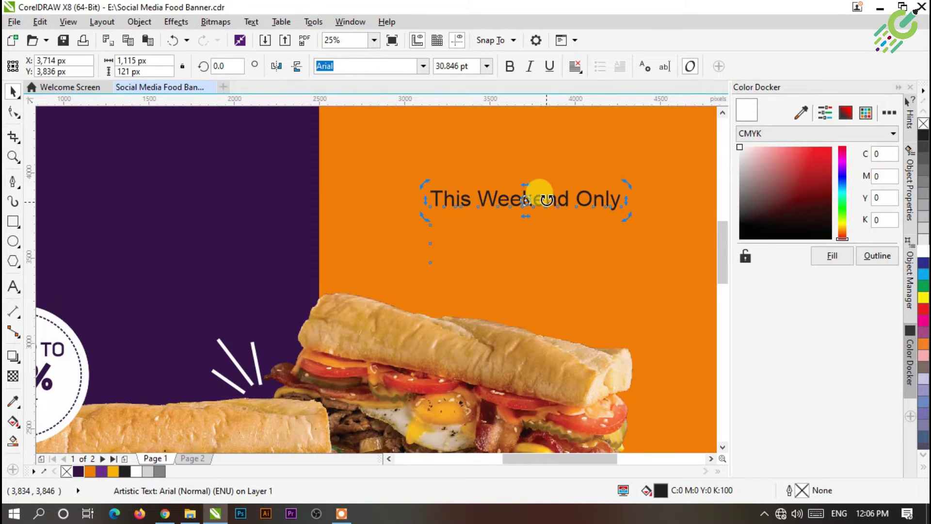
pyautogui.click(423, 66)
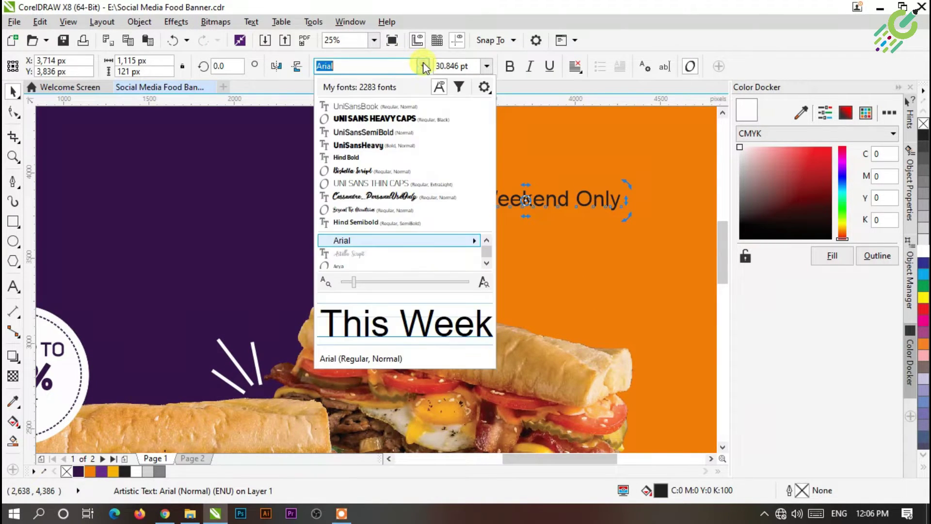
pyautogui.click(364, 171)
pyautogui.click(463, 199)
pyautogui.moveTo(547, 212); pyautogui.dragTo(650, 284)
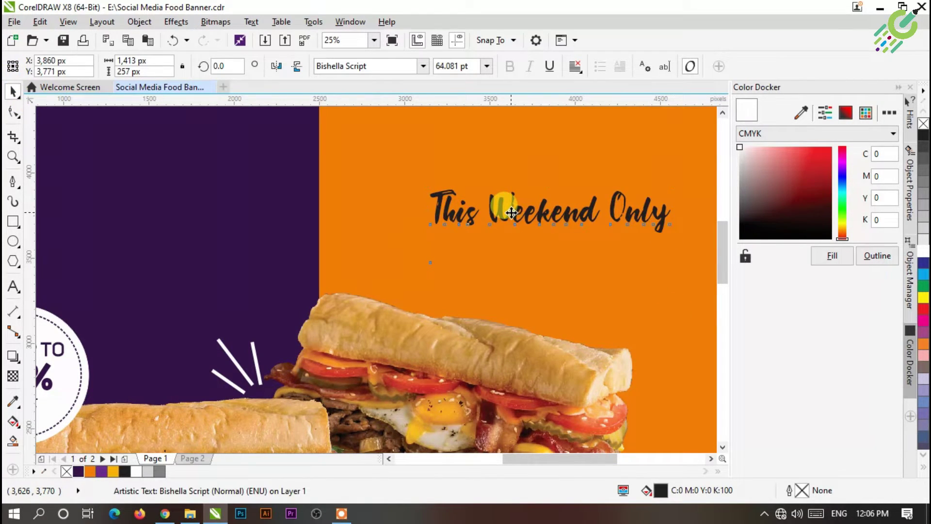
pyautogui.scroll(-2, 511, 213)
pyautogui.click(608, 217)
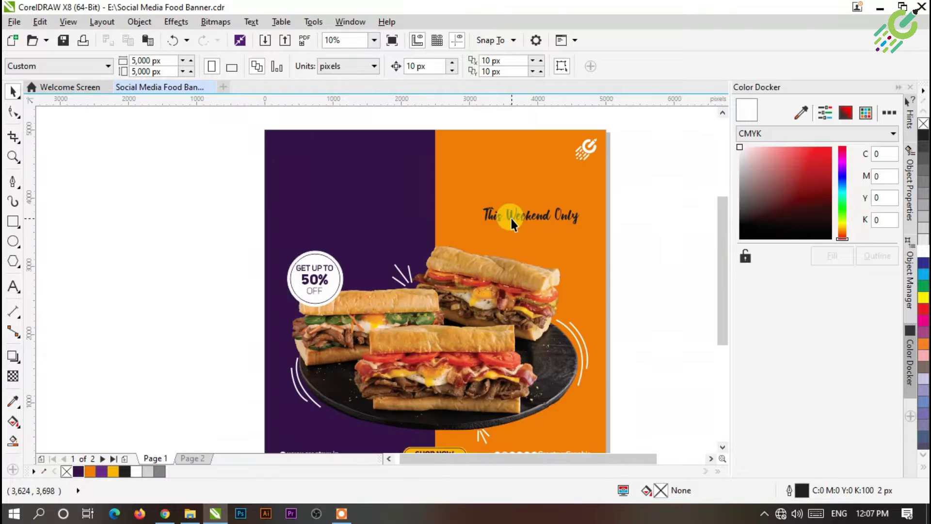
# - Break This Weekend Only apart into separate words and move This up near the upper edge of the orange half
pyautogui.click(510, 216)
pyautogui.hotkey('ctrl', 'k')
pyautogui.click(569, 219)
pyautogui.click(639, 214)
pyautogui.moveTo(496, 217); pyautogui.dragTo(393, 171)
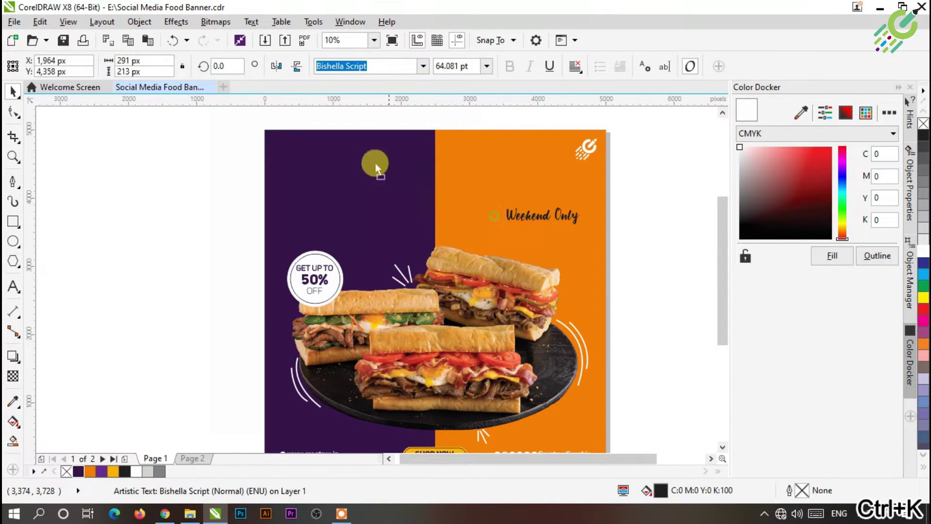
pyautogui.moveTo(305, 149); pyautogui.dragTo(484, 146)
pyautogui.click(650, 223)
# - Enlarge Weekend to about 2,700 by 954 px, tilted about 7°, across the purple and orange halves above the sandwiches
pyautogui.click(513, 218)
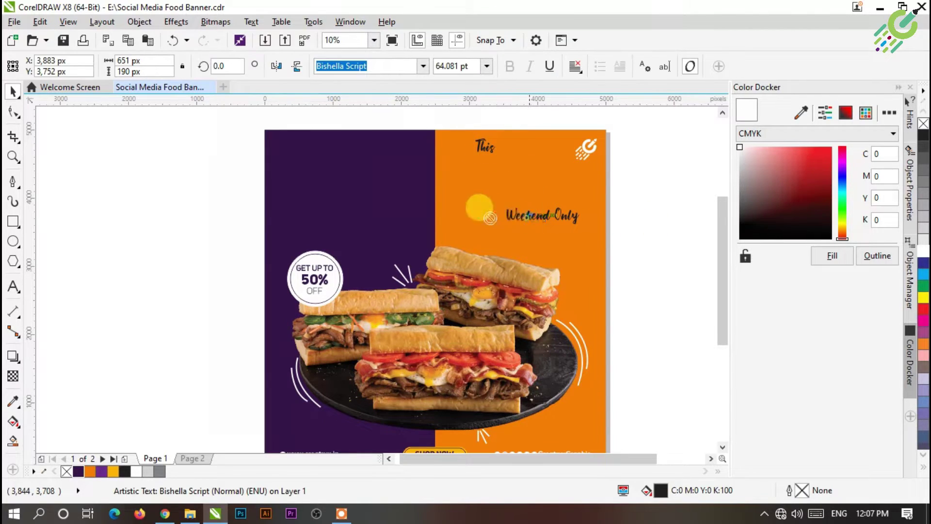
pyautogui.moveTo(443, 209); pyautogui.dragTo(542, 220)
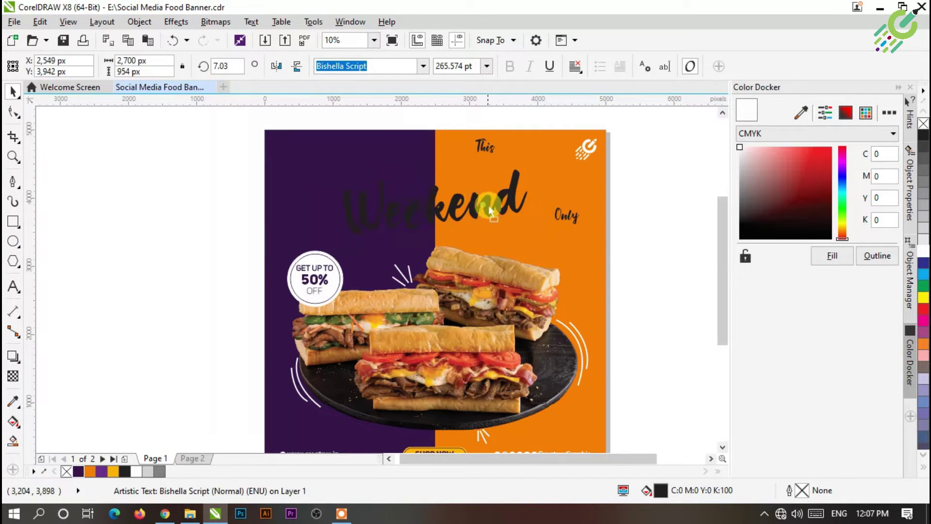
pyautogui.press('Up')
pyautogui.click(420, 256)
pyautogui.click(442, 211)
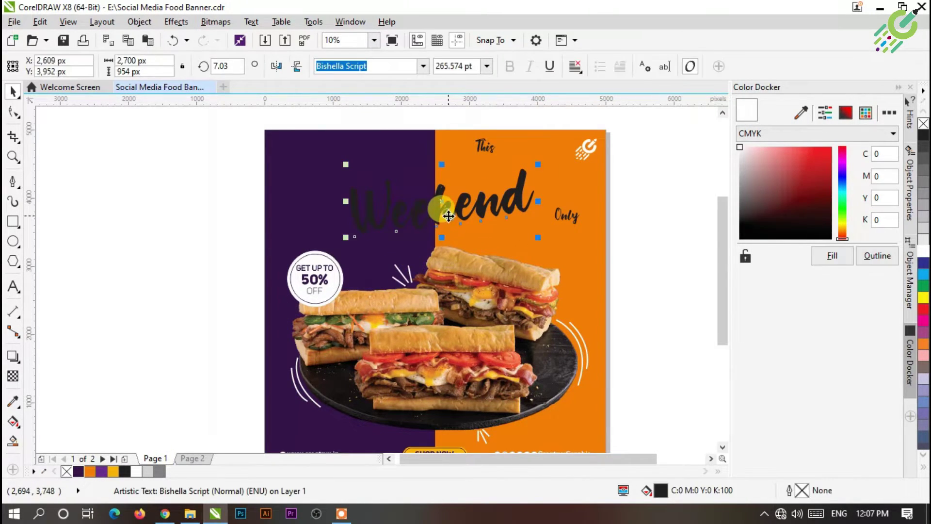
# - Fill Weekend with white, center it horizontally on the page above the sandwiches and enlarge it slightly
pyautogui.click(135, 469)
pyautogui.press('p')
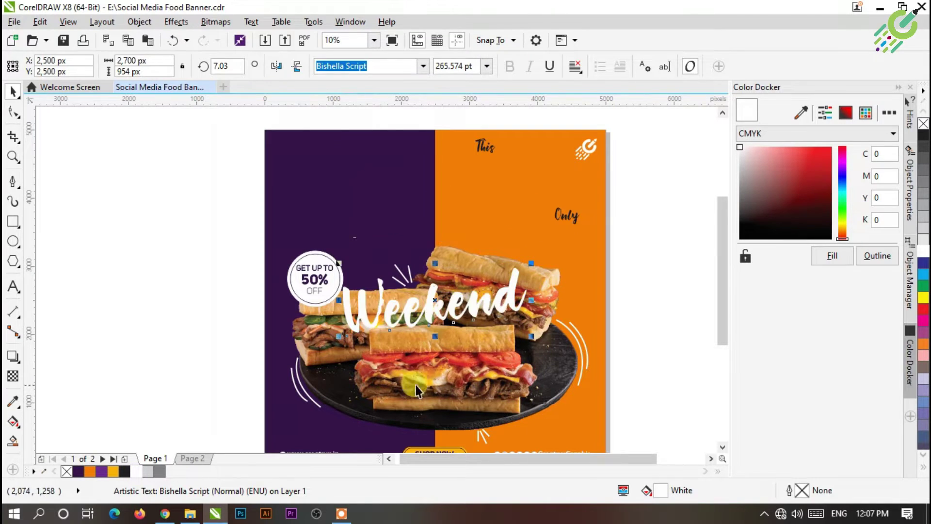
pyautogui.moveTo(446, 312); pyautogui.dragTo(457, 223)
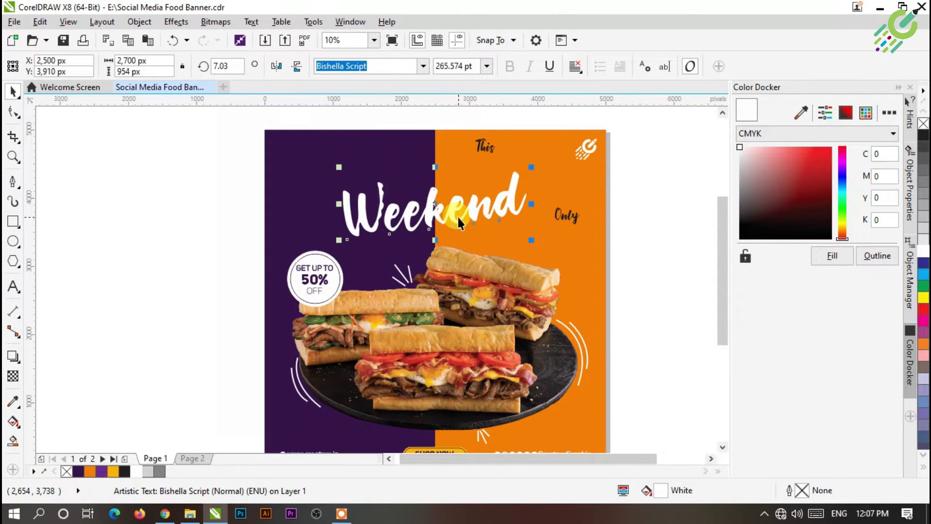
pyautogui.moveTo(533, 230); pyautogui.dragTo(536, 243)
pyautogui.click(626, 248)
# - Scale the word Only to about 844 by 464 px, tilt it about 16° and place it below the end of Weekend
pyautogui.click(566, 215)
pyautogui.moveTo(588, 233); pyautogui.dragTo(502, 241)
pyautogui.click(579, 220)
pyautogui.click(580, 220)
# - Try a #FDB300 yellow fill on the word Only and replace it with the banner's dark purple
pyautogui.click(113, 471)
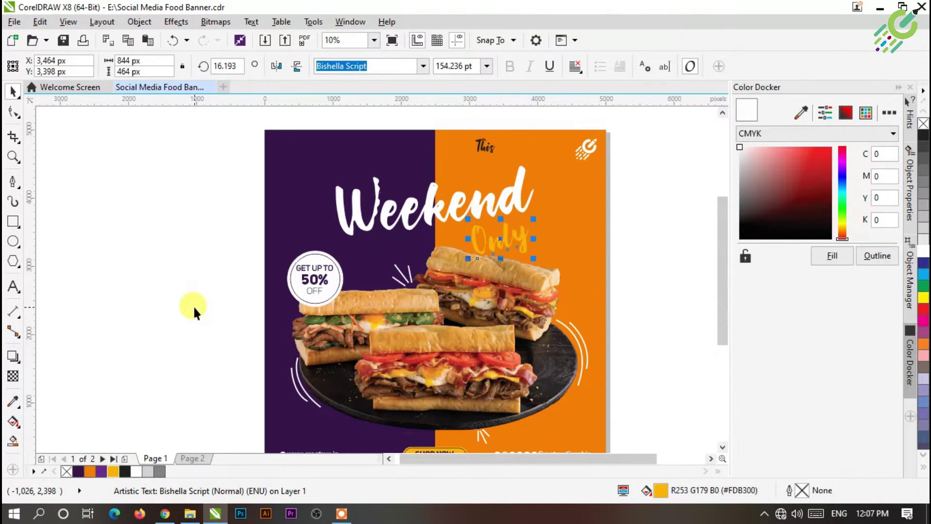
pyautogui.click(193, 305)
pyautogui.click(521, 233)
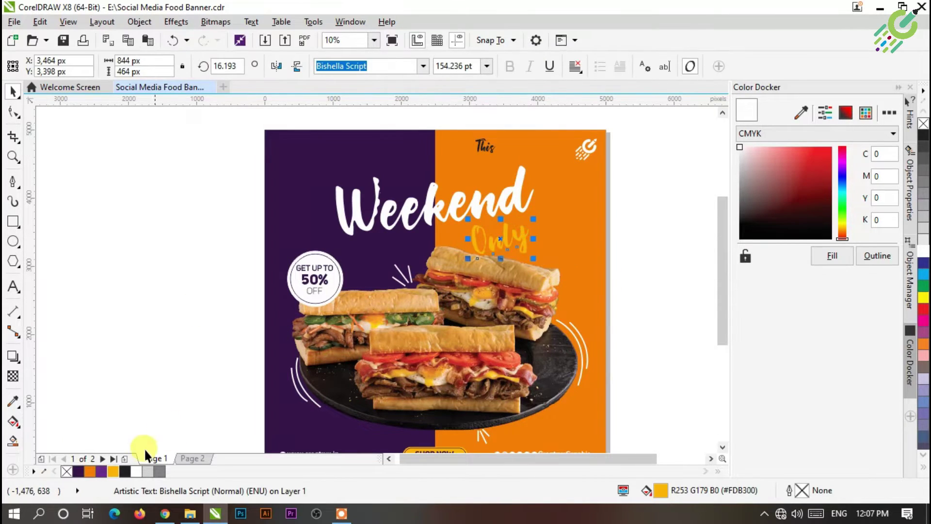
pyautogui.click(76, 471)
pyautogui.click(111, 363)
# - Place This above Weekend on the purple half at about 555 by 406 px and fill it with yellow
pyautogui.moveTo(523, 180); pyautogui.dragTo(406, 170)
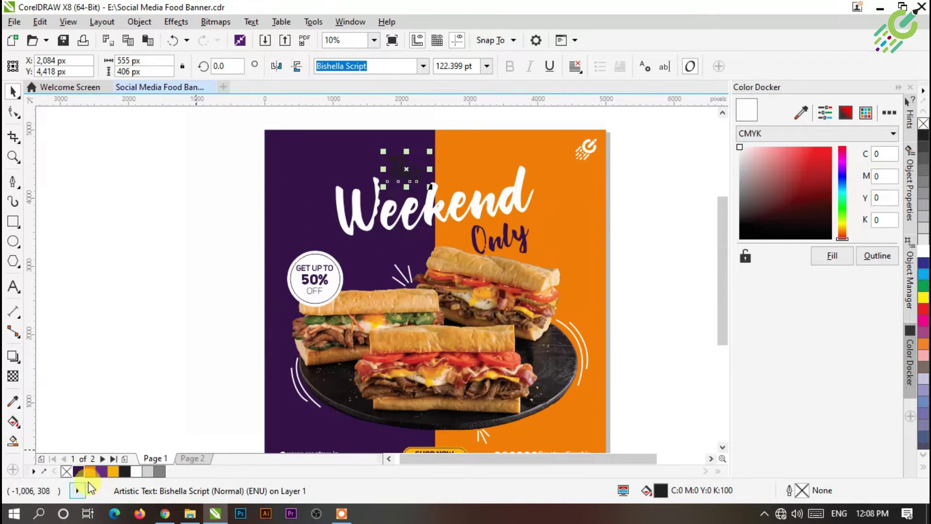
pyautogui.click(116, 472)
pyautogui.click(169, 316)
pyautogui.scroll(-1, 516, 237)
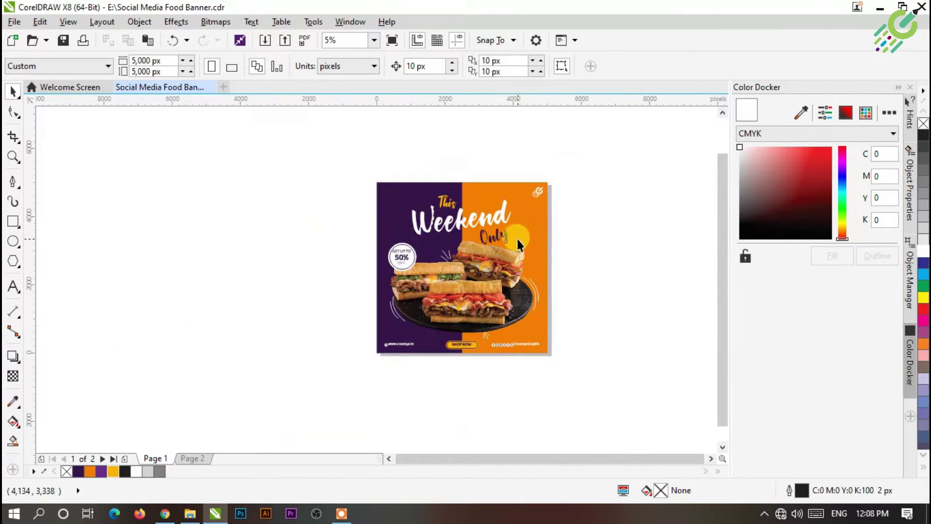
pyautogui.scroll(1, 478, 282)
pyautogui.scroll(-1, 603, 197)
# - Apply an elliptical fountain fill to the purple background rectangle, running diagonally from its center toward the lower corner
pyautogui.click(577, 180)
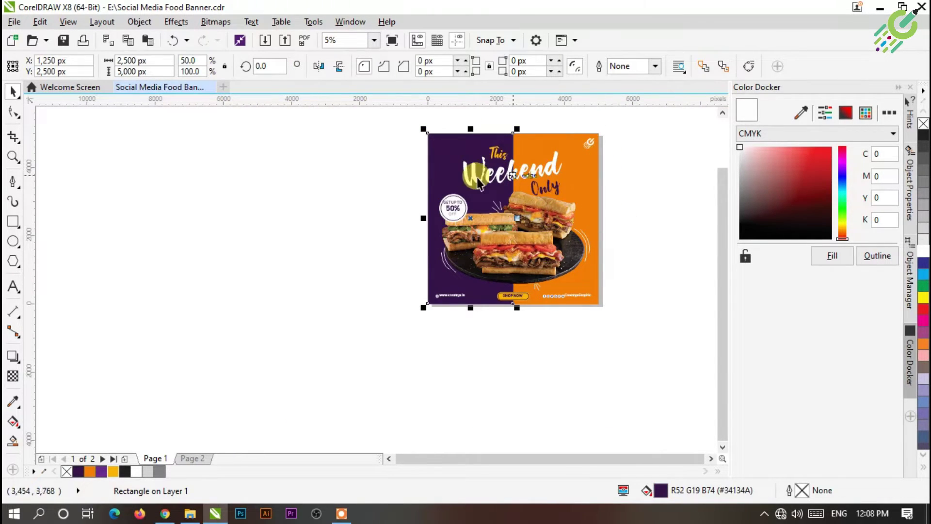
pyautogui.click(13, 421)
pyautogui.scroll(1, 530, 279)
pyautogui.moveTo(345, 160); pyautogui.dragTo(484, 299)
pyautogui.scroll(-1, 493, 293)
pyautogui.click(199, 67)
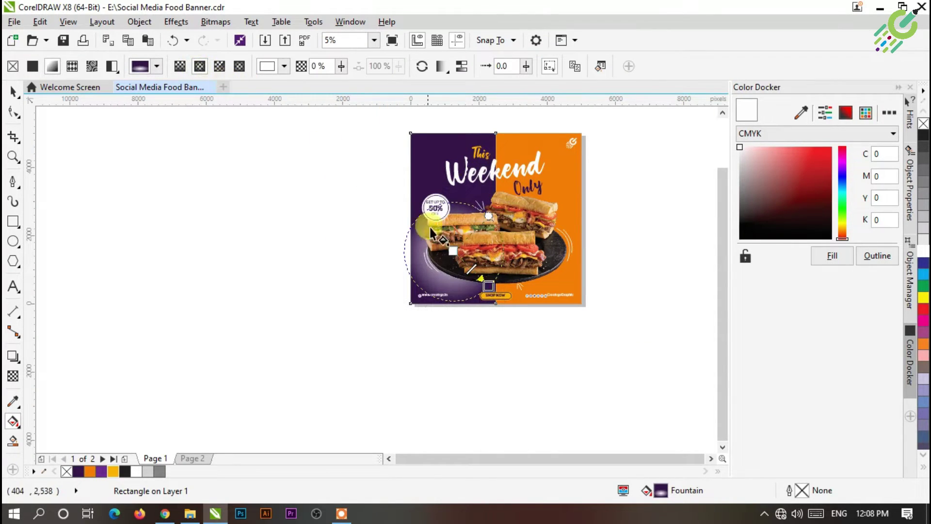
# - Set the center color of the purple rectangle's gradient to the lighter purple #66298F
pyautogui.click(454, 251)
pyautogui.click(389, 270)
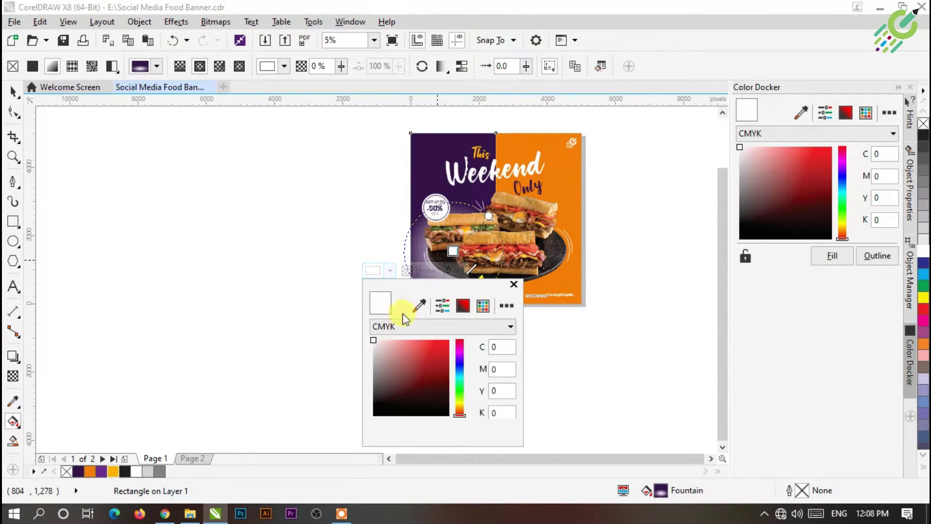
pyautogui.click(419, 305)
pyautogui.click(103, 469)
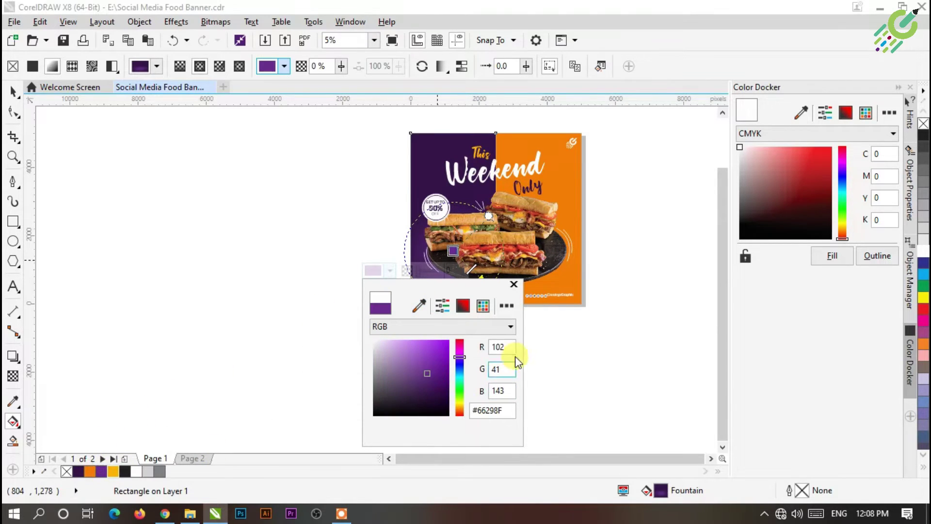
pyautogui.click(513, 285)
# - Widen and reposition the purple gradient's ellipse so the lighter glow spreads behind the sandwiches
pyautogui.moveTo(492, 214); pyautogui.dragTo(503, 275)
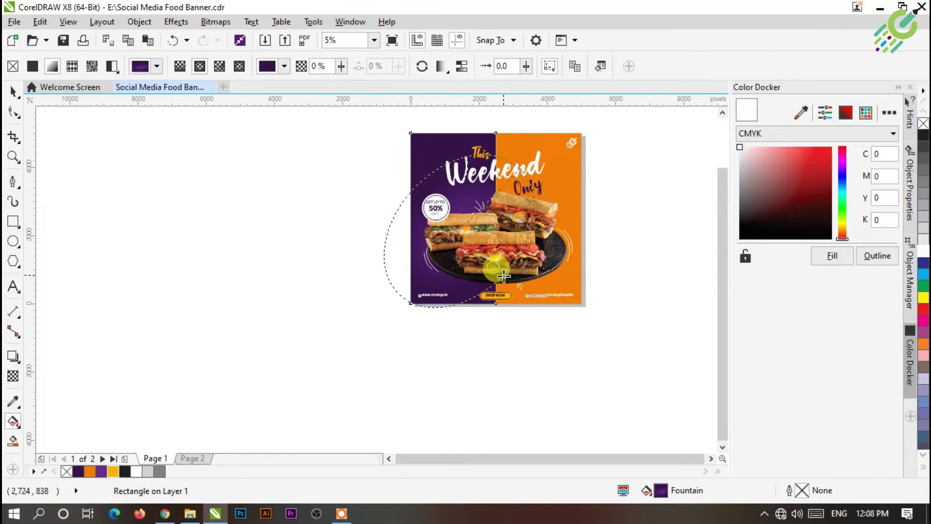
pyautogui.moveTo(520, 169); pyautogui.dragTo(511, 180)
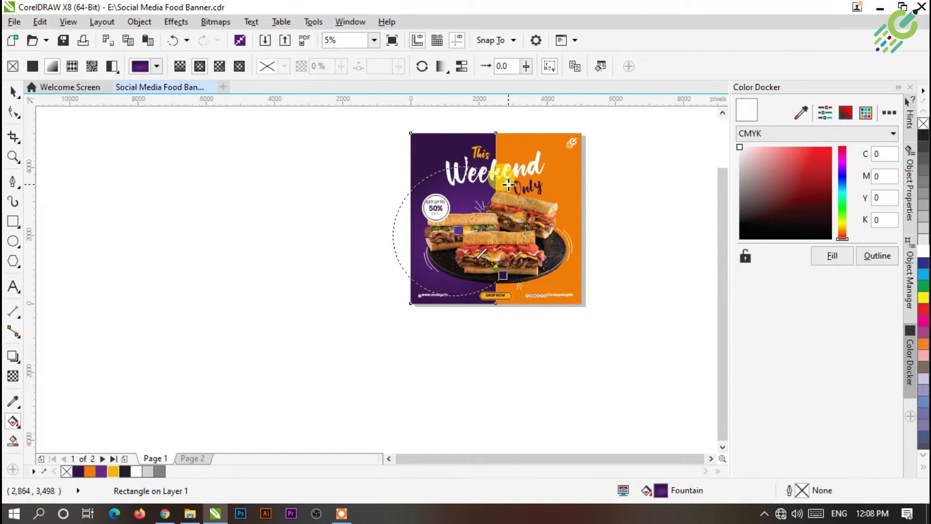
pyautogui.moveTo(474, 243); pyautogui.dragTo(509, 223)
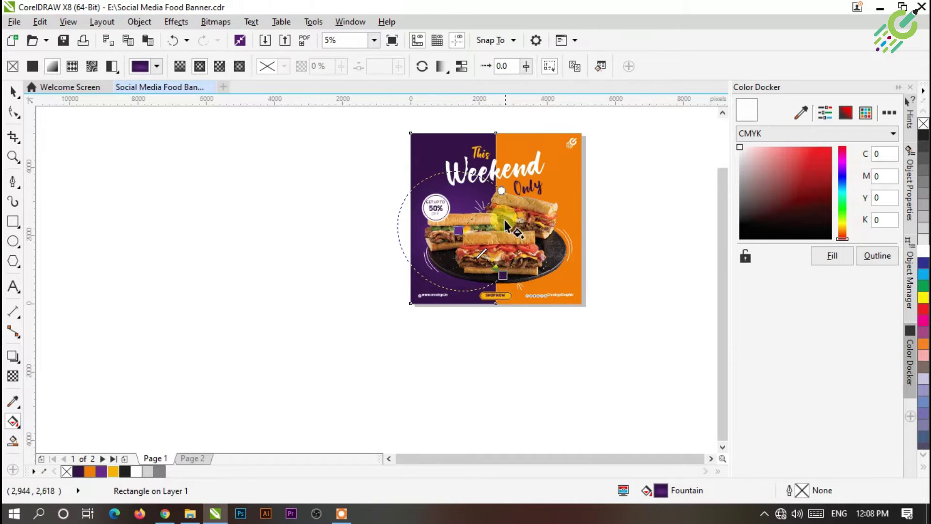
pyautogui.click(11, 92)
pyautogui.click(195, 193)
pyautogui.scroll(1, 484, 245)
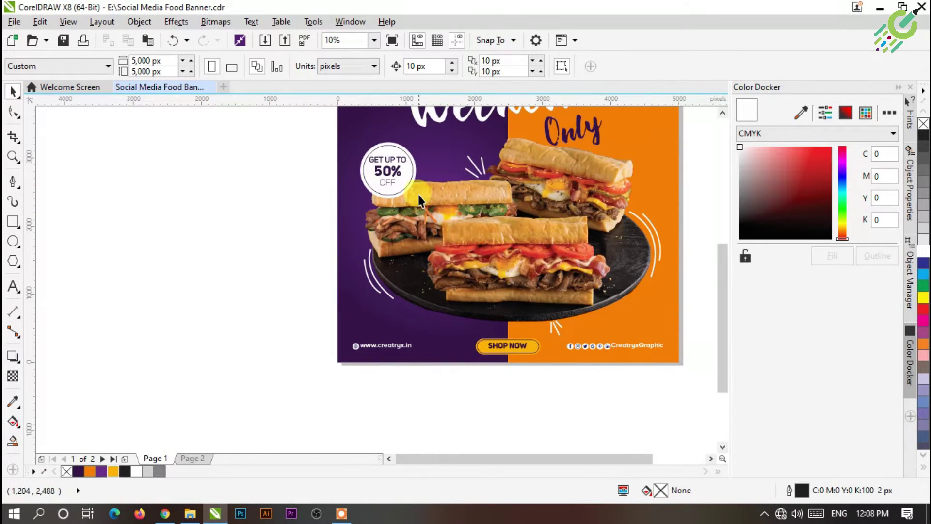
pyautogui.scroll(-1, 580, 170)
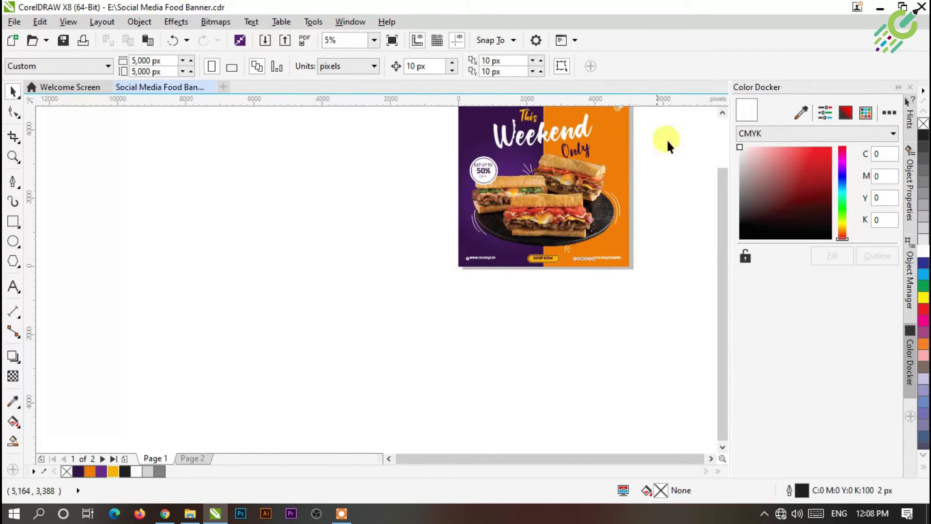
# - Apply an elliptical fountain fill to the orange background rectangle around the sandwiches
pyautogui.click(723, 114)
pyautogui.scroll(1, 662, 290)
pyautogui.click(577, 178)
pyautogui.scroll(-1, 621, 170)
pyautogui.click(722, 113)
pyautogui.click(16, 421)
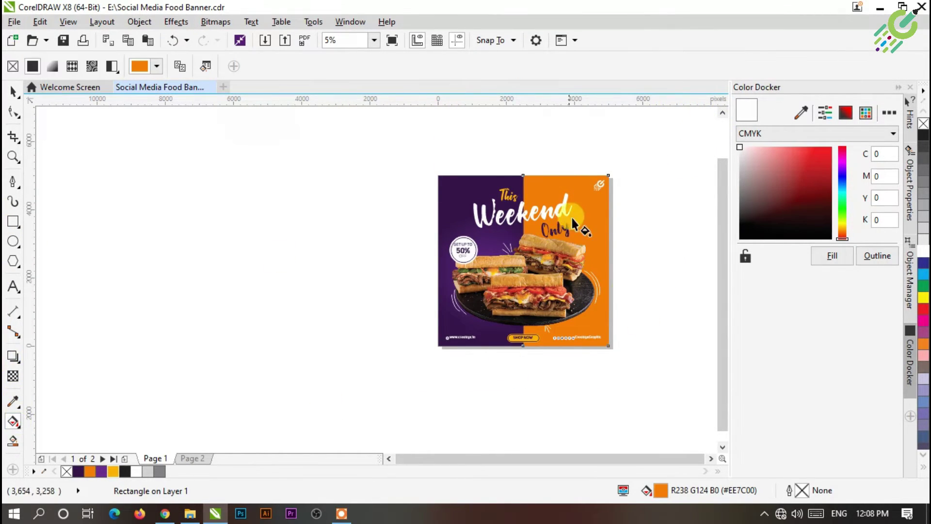
pyautogui.moveTo(591, 204); pyautogui.dragTo(548, 316)
pyautogui.click(200, 67)
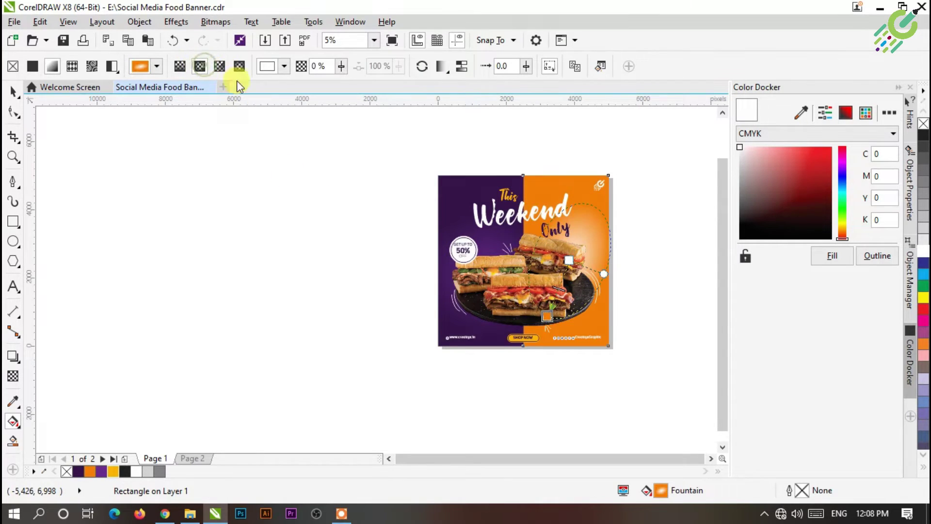
# - Set the center color of the orange rectangle's gradient to yellow #FDB300
pyautogui.click(569, 261)
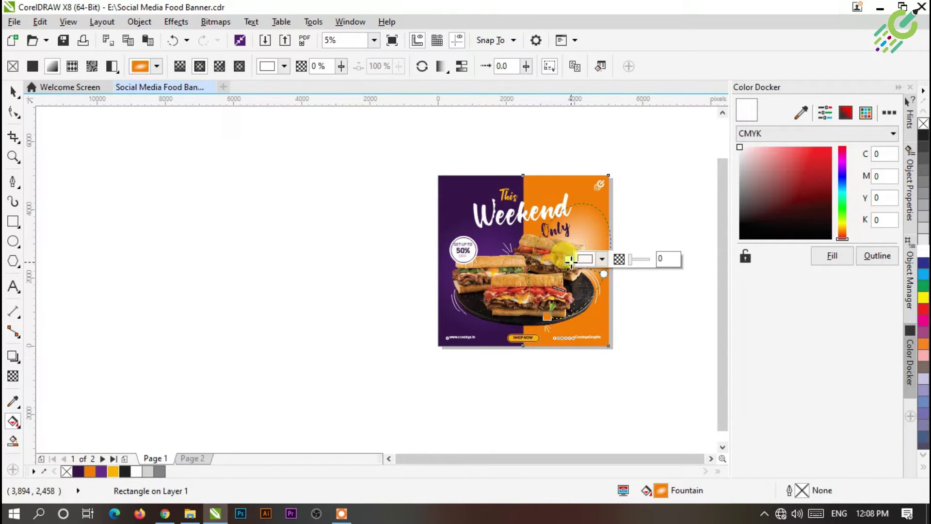
pyautogui.click(602, 260)
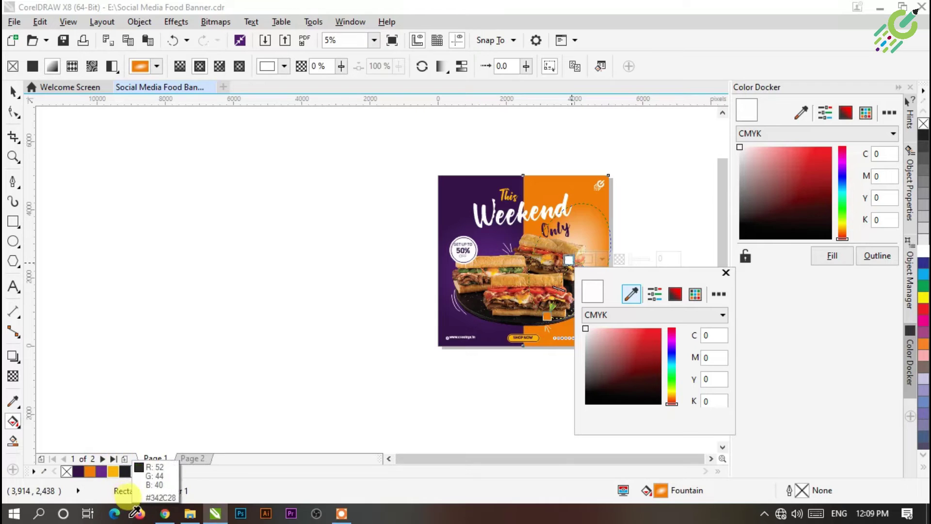
pyautogui.click(113, 470)
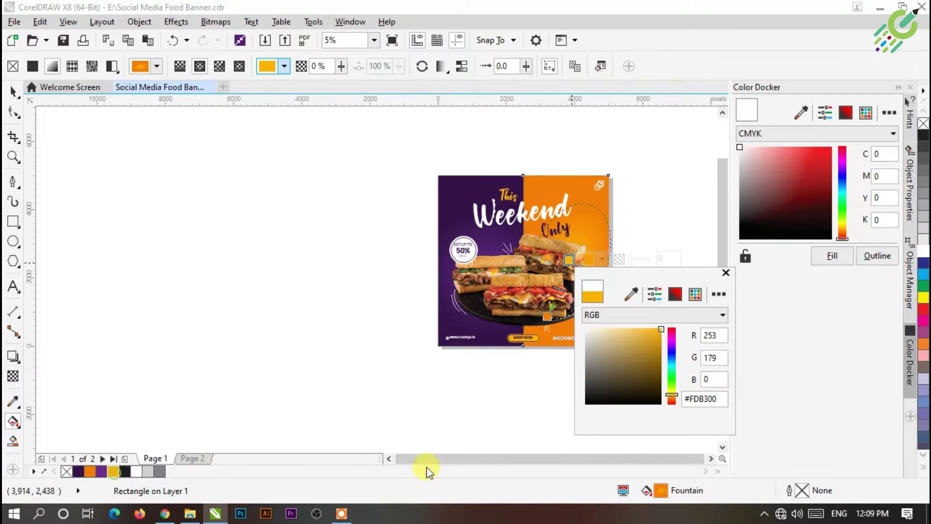
pyautogui.click(726, 273)
# - Widen and adjust the orange gradient's ellipse so the yellow glow spreads behind the sandwiches
pyautogui.moveTo(625, 286); pyautogui.dragTo(623, 286)
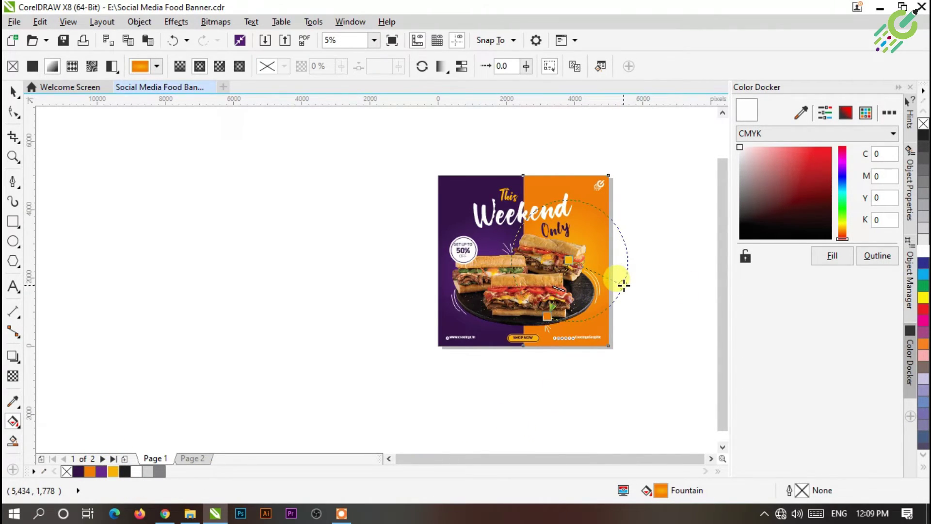
pyautogui.scroll(2, 611, 237)
pyautogui.moveTo(564, 169)
pyautogui.mouseDown()
pyautogui.moveTo(555, 194)
pyautogui.moveTo(561, 187)
pyautogui.mouseUp()
pyautogui.click(630, 225)
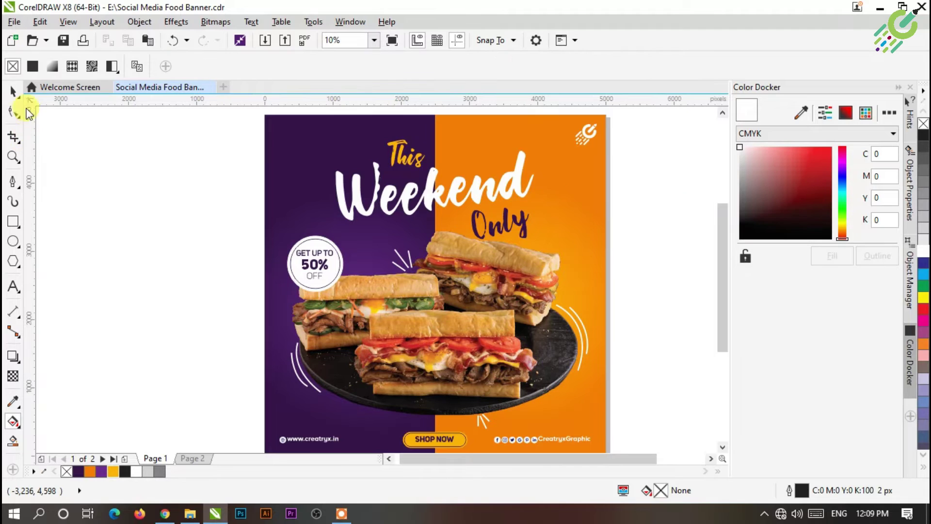
pyautogui.click(14, 92)
# - Apply a drop shadow to the sandwich plate image, cast straight down at an offset of about 11 px, -152 px
pyautogui.scroll(-2, 444, 287)
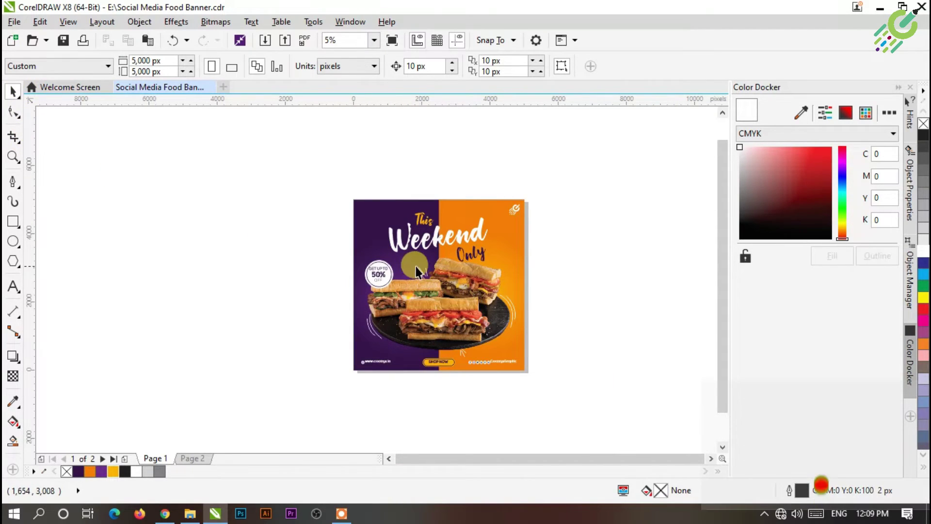
pyautogui.scroll(4, 459, 362)
pyautogui.scroll(-2, 485, 330)
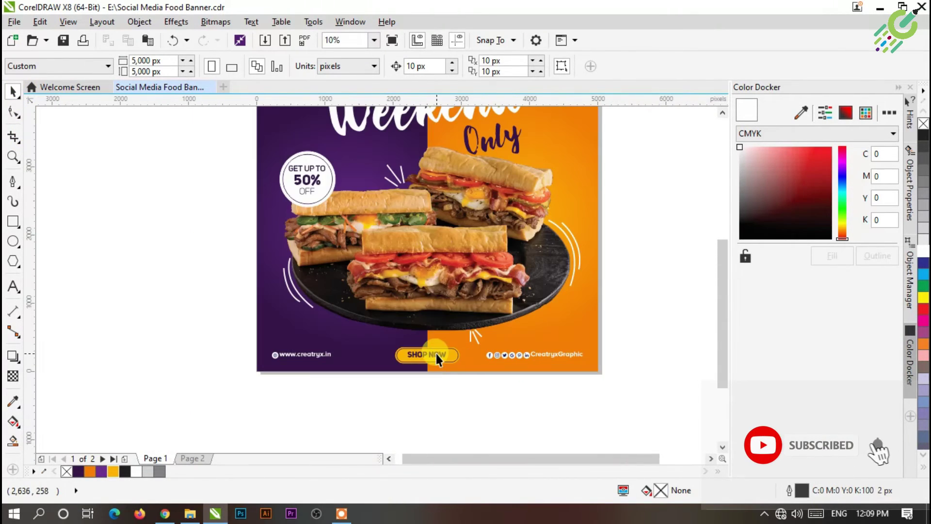
pyautogui.click(435, 354)
pyautogui.click(13, 358)
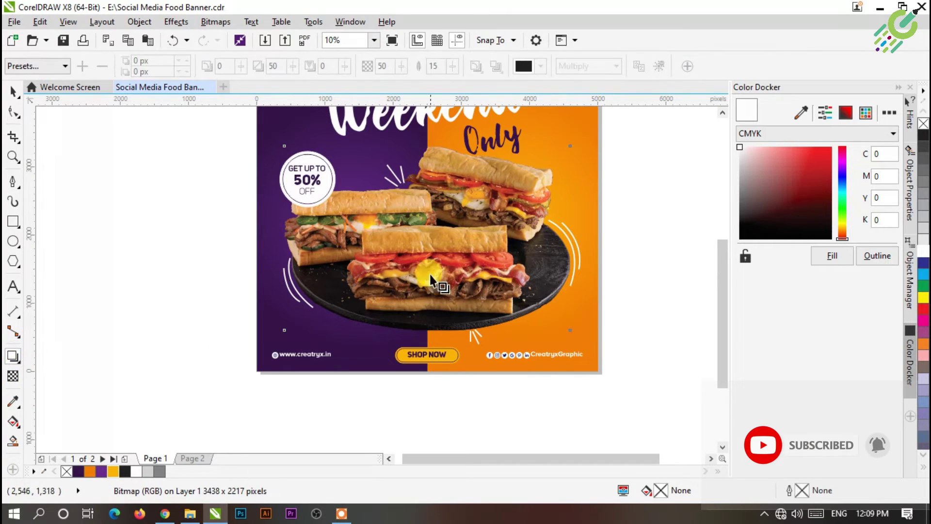
pyautogui.moveTo(435, 214); pyautogui.dragTo(436, 340)
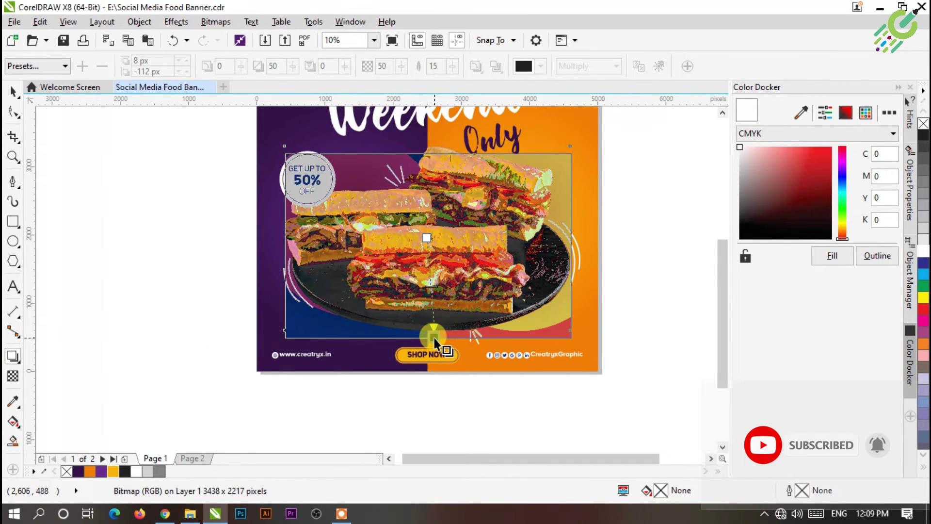
pyautogui.scroll(2, 455, 349)
pyautogui.scroll(-1, 356, 225)
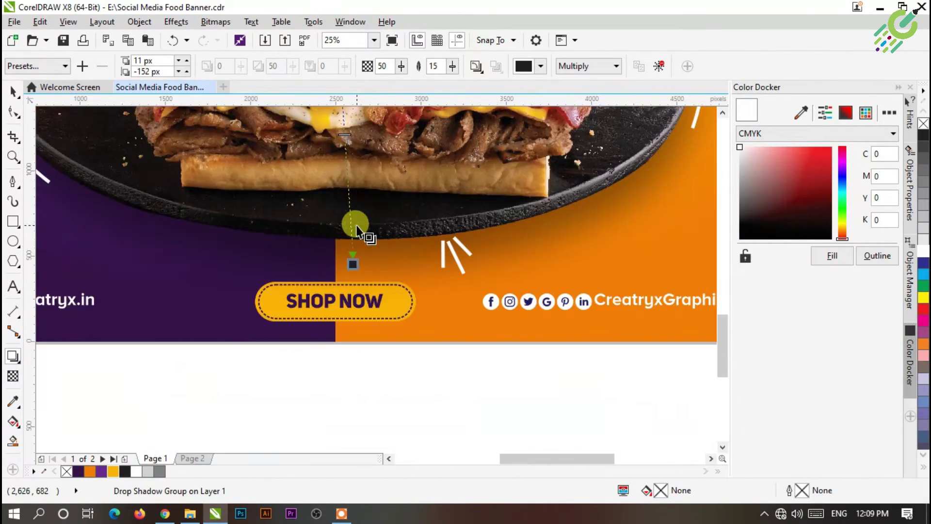
# - Straighten the plate's drop shadow to an offset of 6 px, -146 px and set its opacity to 77
pyautogui.moveTo(345, 132); pyautogui.dragTo(351, 214)
pyautogui.moveTo(353, 264); pyautogui.dragTo(345, 265)
pyautogui.moveTo(348, 214); pyautogui.dragTo(345, 229)
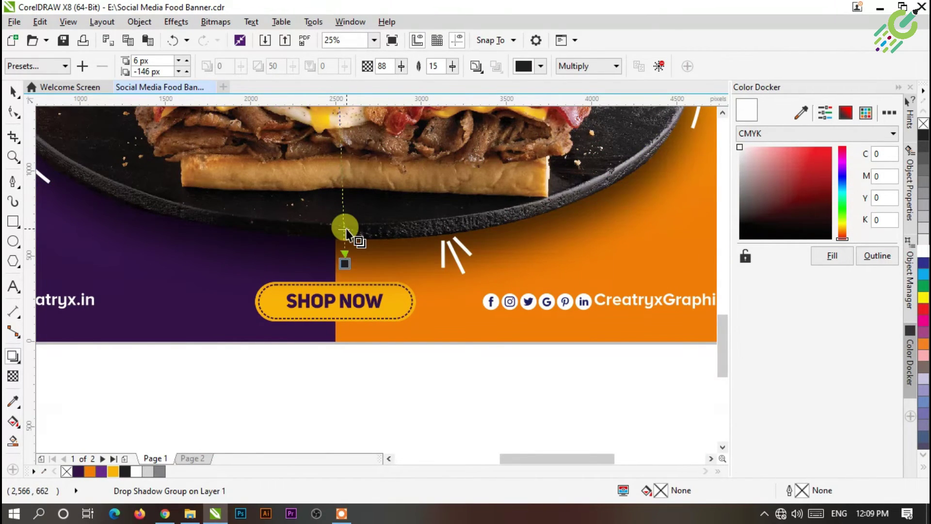
pyautogui.scroll(-3, 345, 228)
pyautogui.scroll(-2, 433, 225)
pyautogui.scroll(2, 433, 225)
pyautogui.moveTo(385, 297); pyautogui.dragTo(388, 279)
pyautogui.click(13, 91)
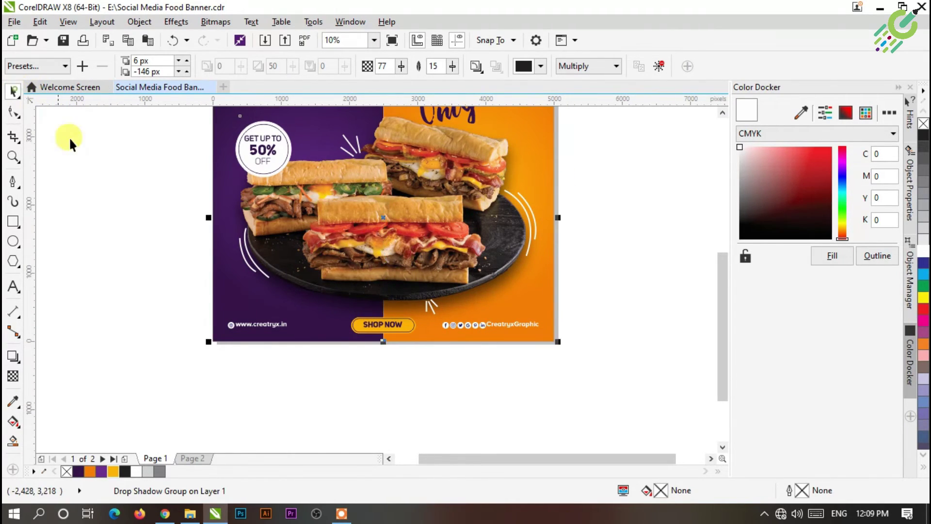
pyautogui.click(97, 146)
# - Write a 72 pt UniSansBook note reading "Download this file Data in description" beside the banner and delete it
pyautogui.scroll(-1, 381, 272)
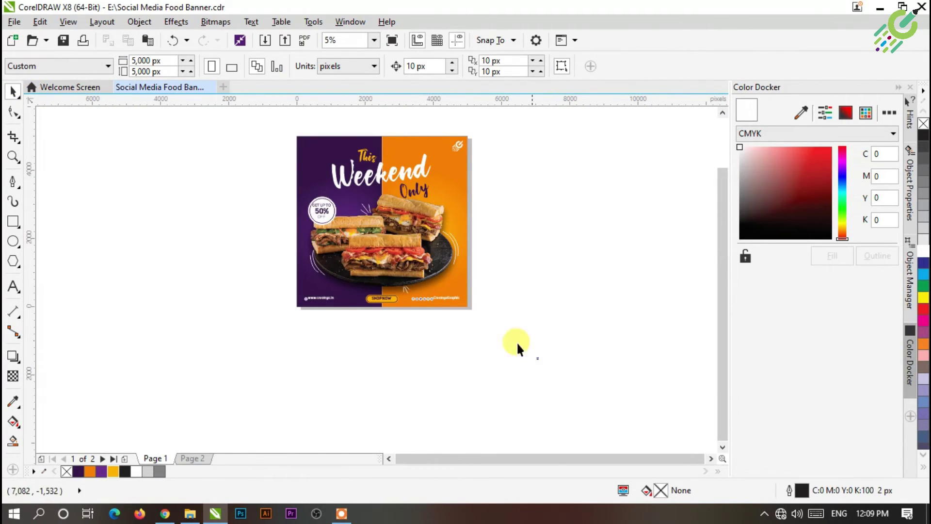
pyautogui.moveTo(537, 357); pyautogui.dragTo(219, 128)
pyautogui.hotkey('shift', 'F2')
pyautogui.click(588, 275)
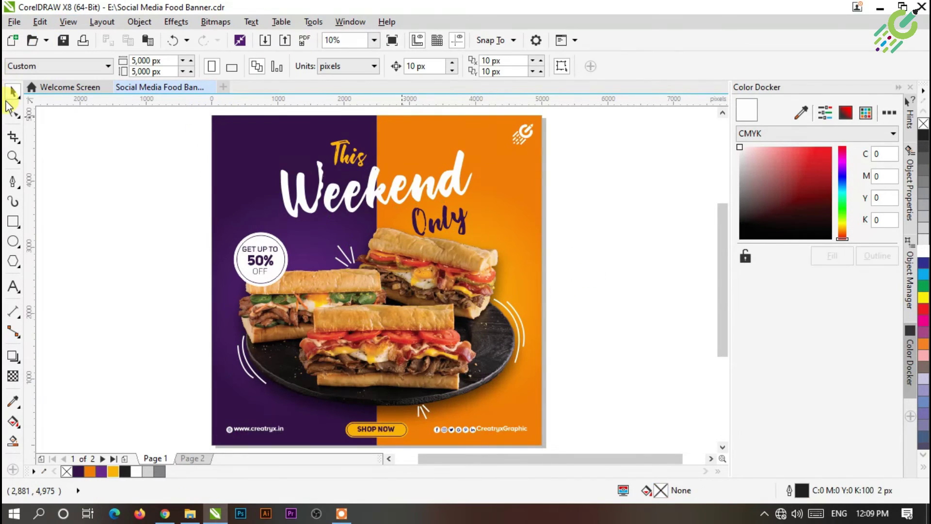
pyautogui.click(13, 286)
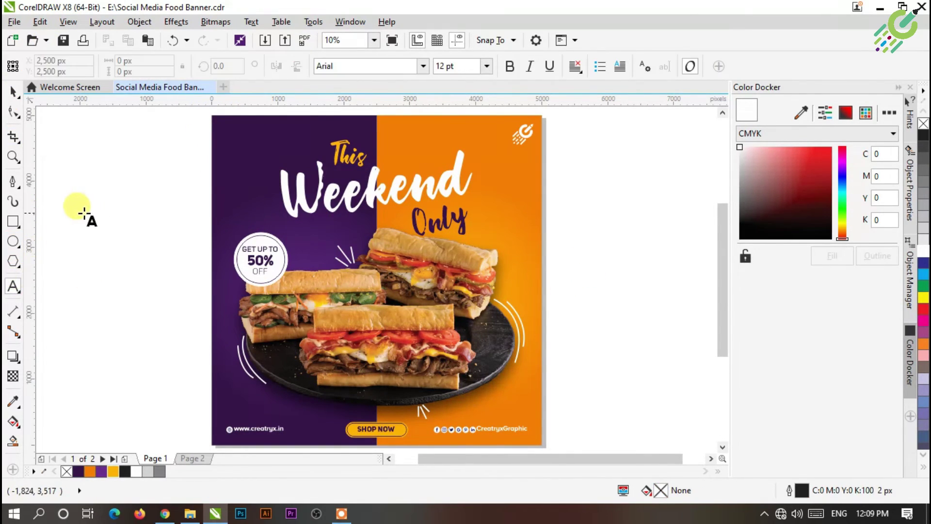
pyautogui.click(423, 66)
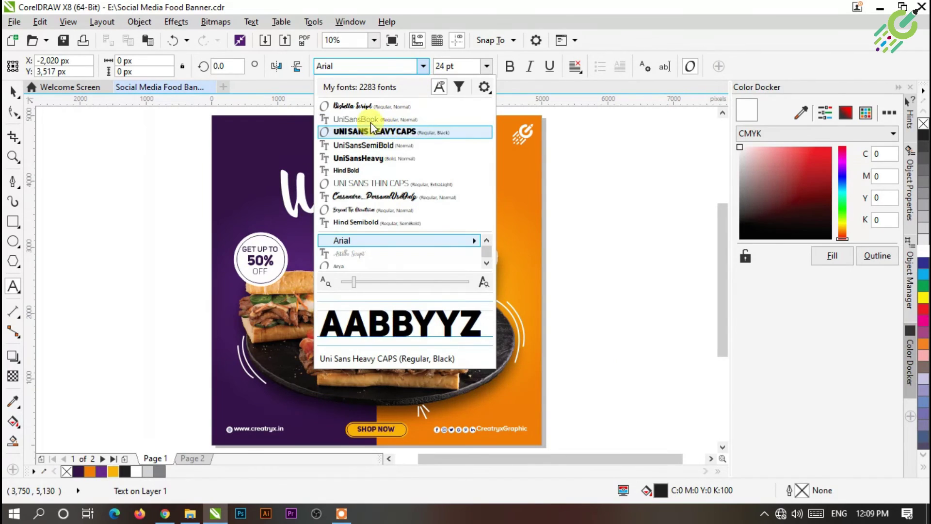
pyautogui.click(363, 119)
pyautogui.click(486, 66)
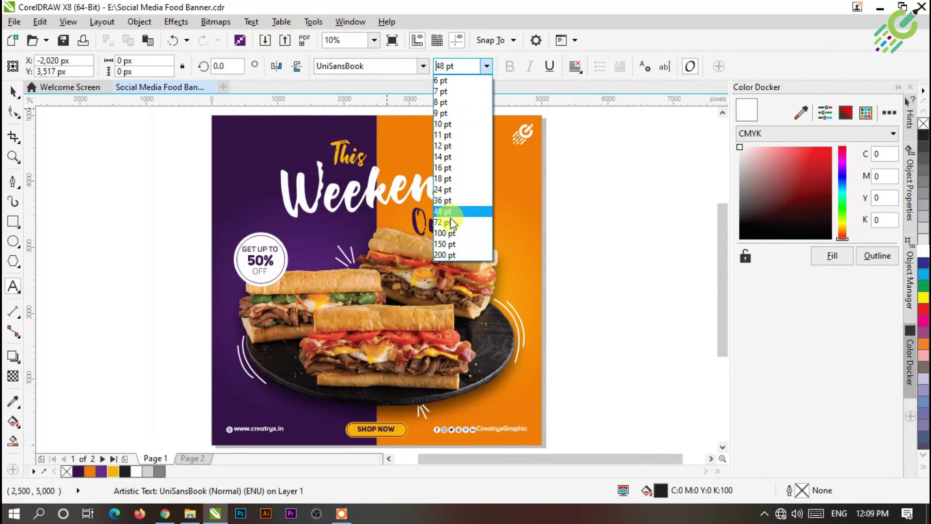
pyautogui.click(446, 209)
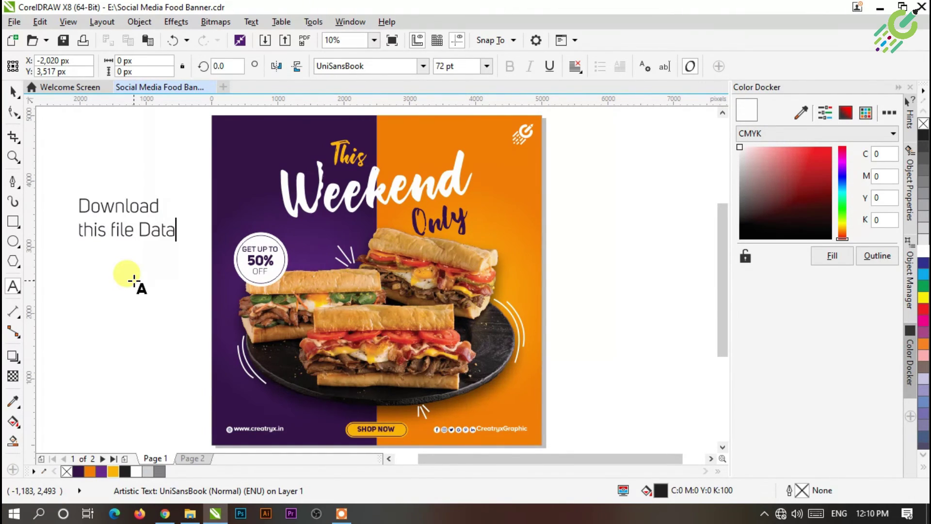
pyautogui.hotkey('ctrl', 'v')
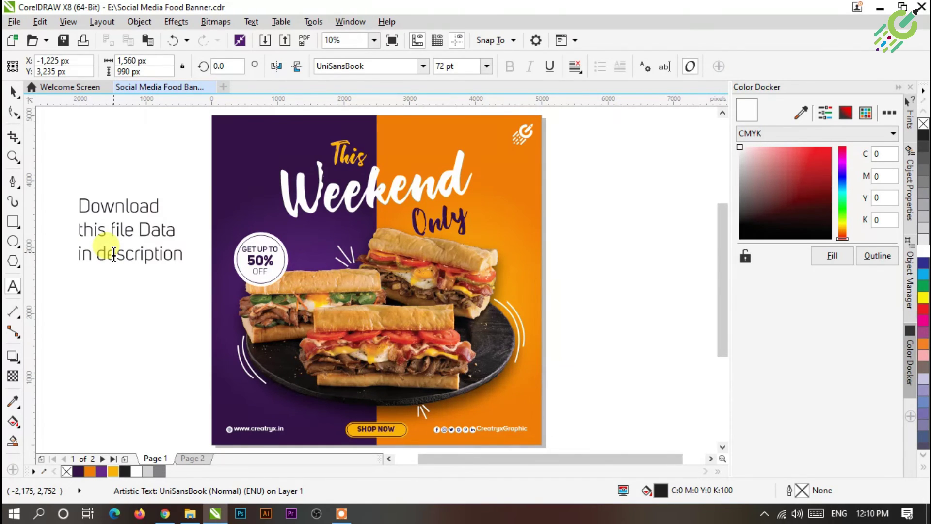
pyautogui.click(13, 91)
pyautogui.press('Delete')
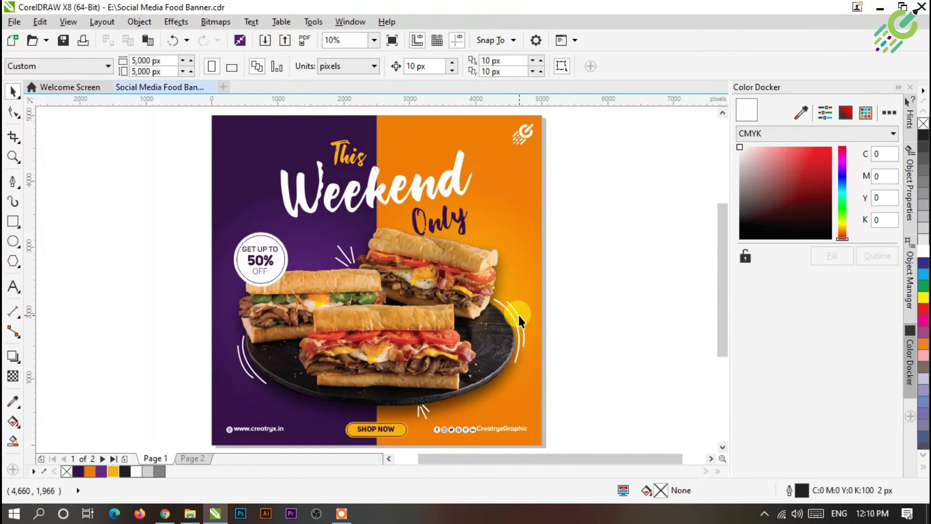